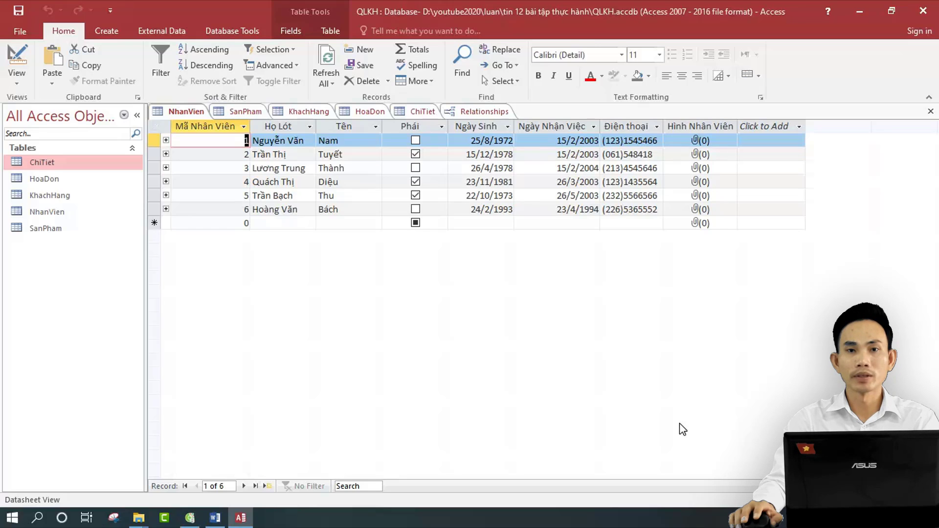
Clear the Phái checkbox for employee 2 in the NhanVien table and look over that record's remaining fields
{"action": "left_click", "coordinate": [190, 114]}
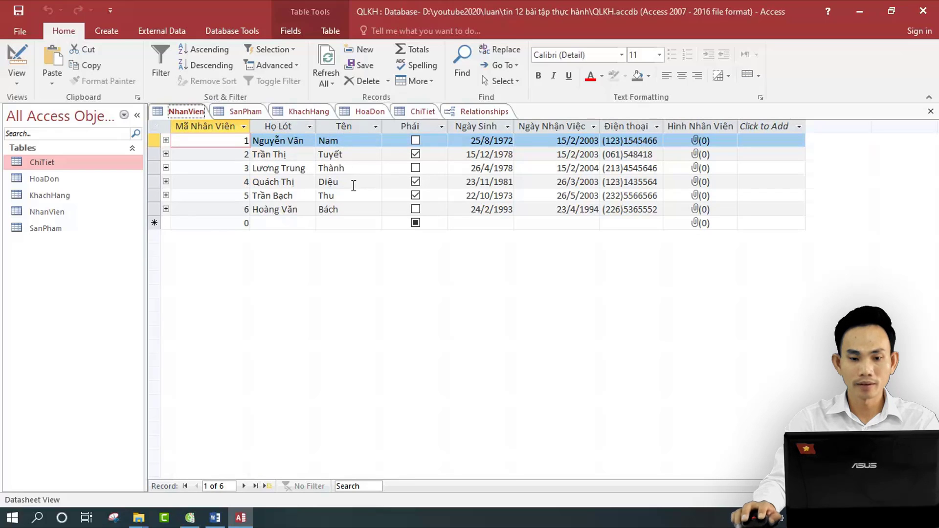
{"action": "left_click", "coordinate": [415, 154]}
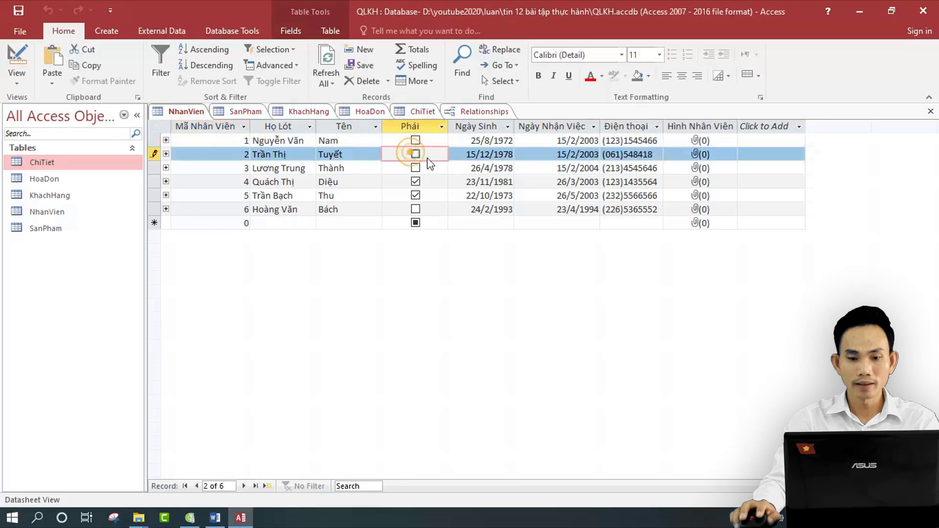
{"action": "left_click", "coordinate": [494, 154]}
{"action": "left_click", "coordinate": [548, 155]}
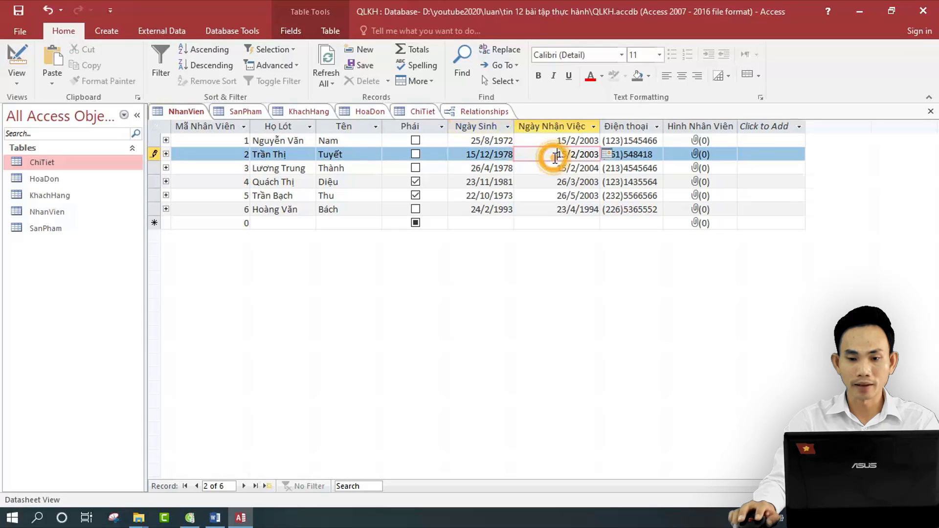
{"action": "left_click", "coordinate": [635, 155]}
{"action": "left_click", "coordinate": [693, 156]}
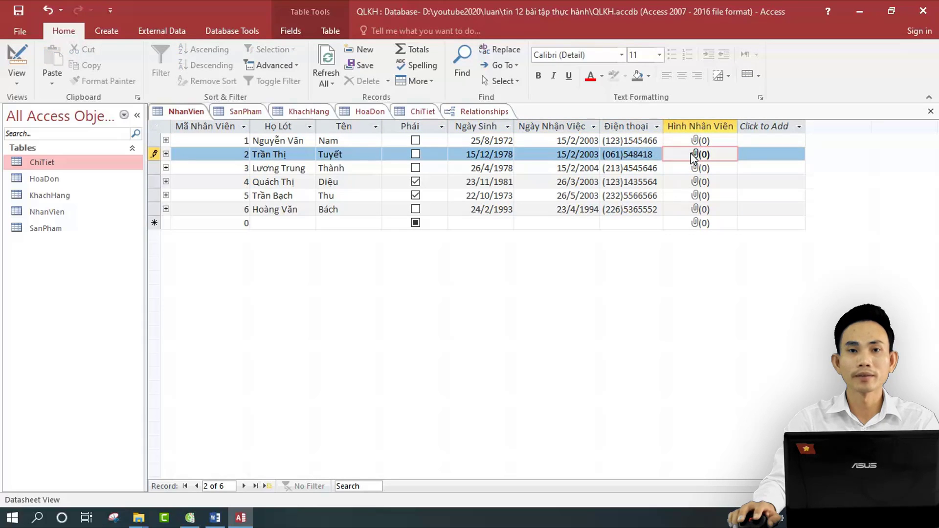
Review the SanPham table's product name, unit, unit price and product image columns
{"action": "left_click", "coordinate": [240, 113]}
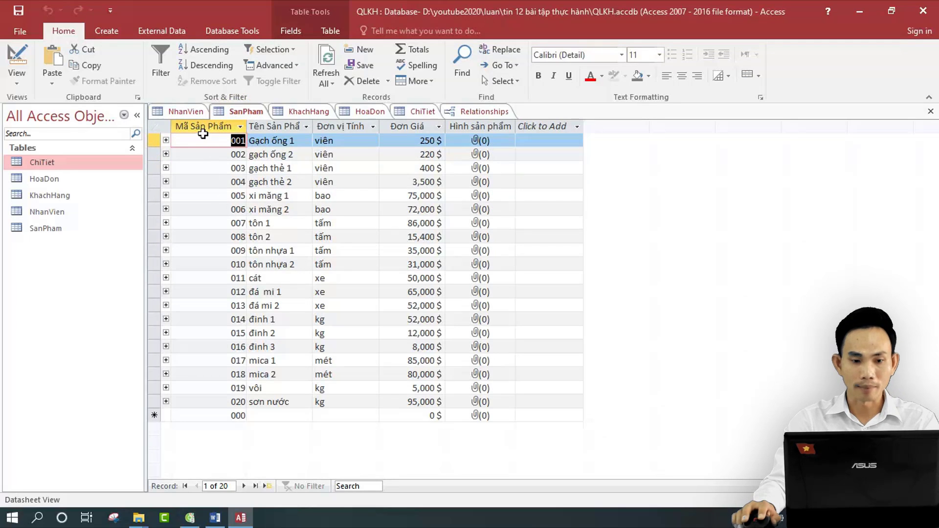
{"action": "left_click", "coordinate": [256, 128]}
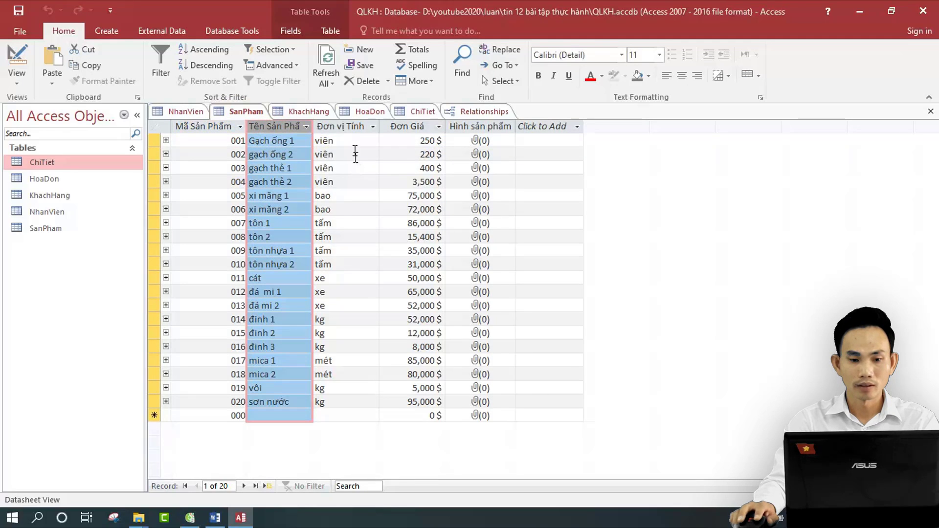
{"action": "left_click", "coordinate": [351, 128]}
{"action": "left_click", "coordinate": [407, 128]}
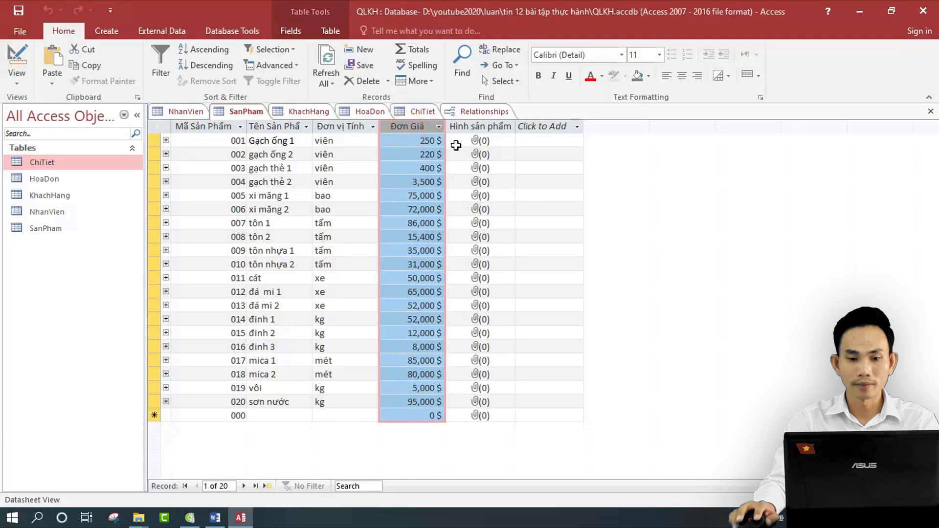
{"action": "left_click", "coordinate": [485, 128]}
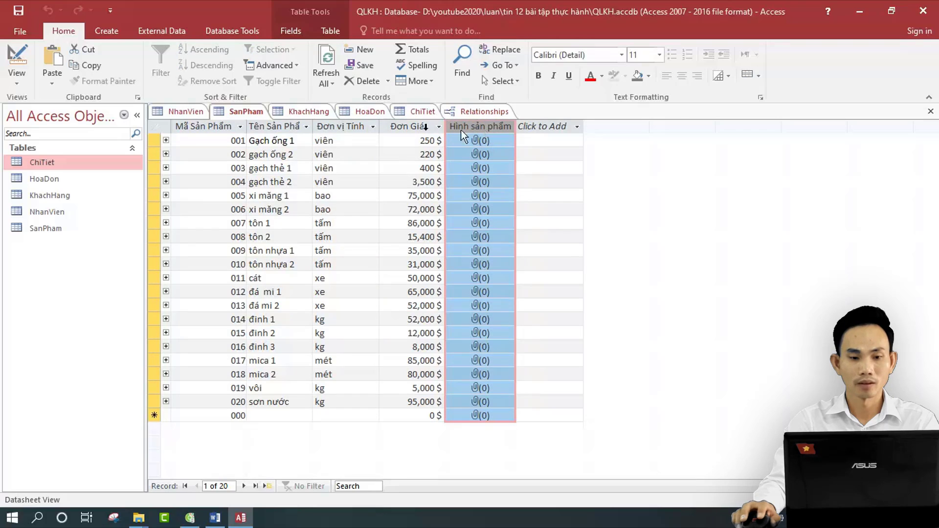
Review the KhachHang table's customer code, company name, phone and address columns
{"action": "left_click", "coordinate": [295, 113]}
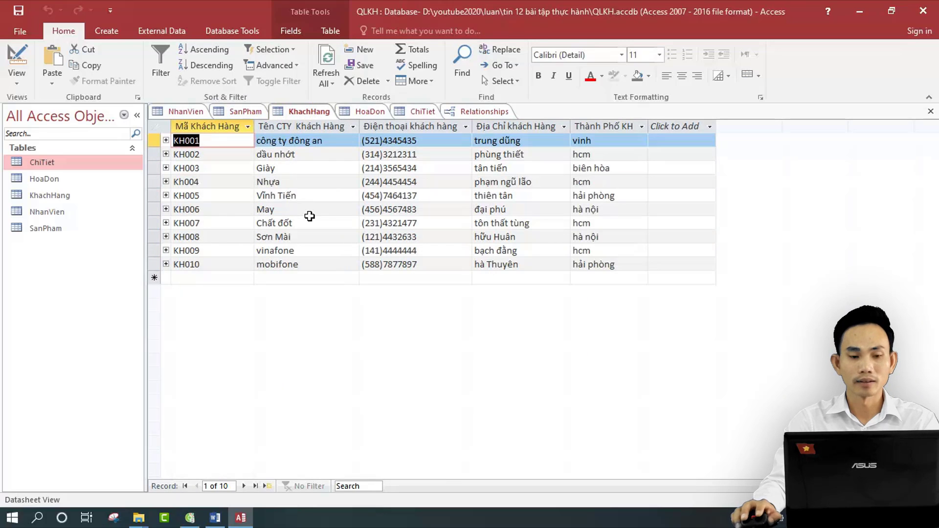
{"action": "left_click", "coordinate": [221, 128]}
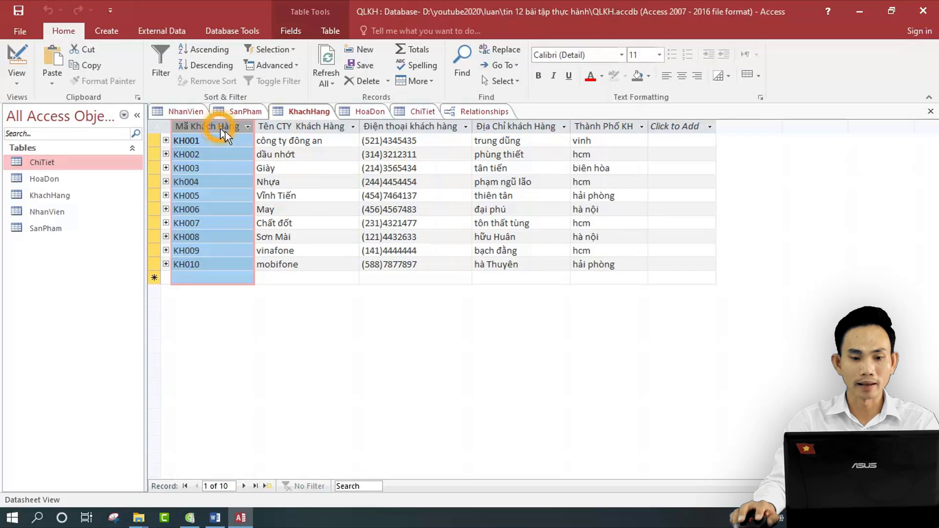
{"action": "left_click", "coordinate": [304, 128]}
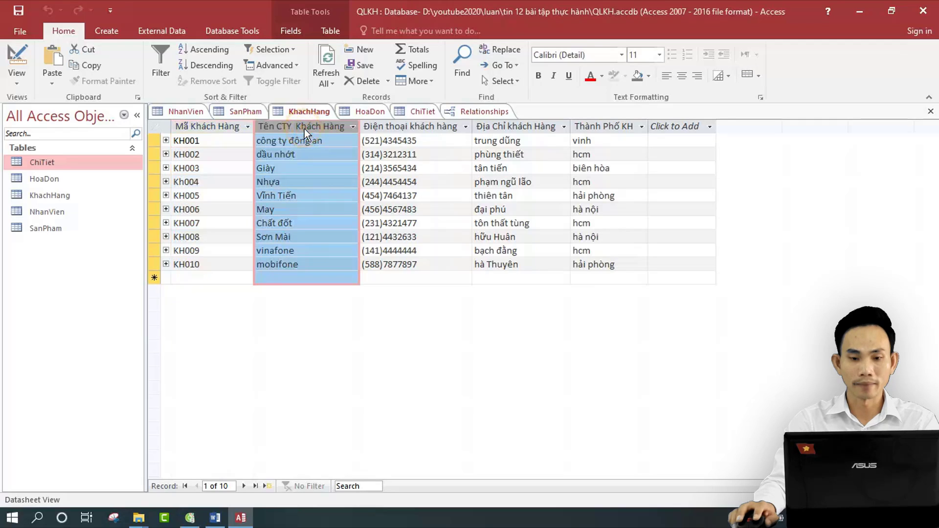
{"action": "left_click", "coordinate": [387, 128]}
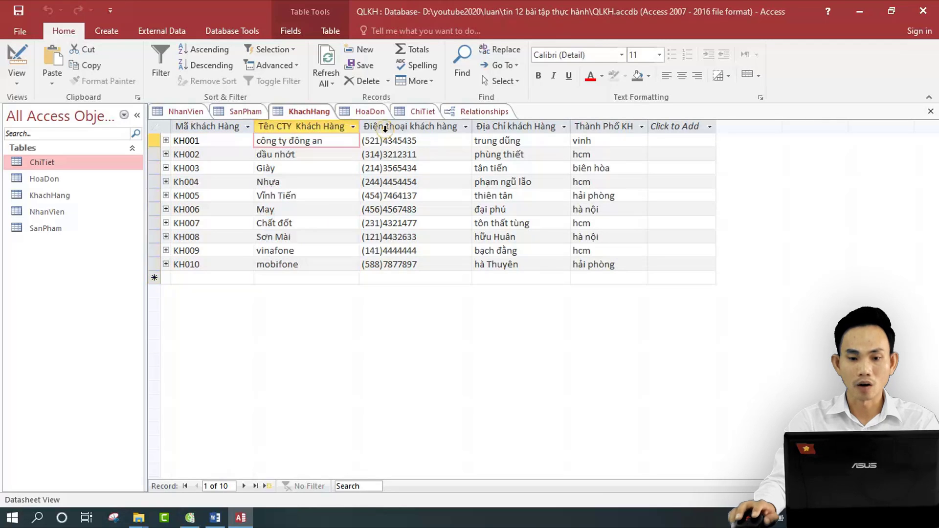
{"action": "left_click", "coordinate": [495, 141]}
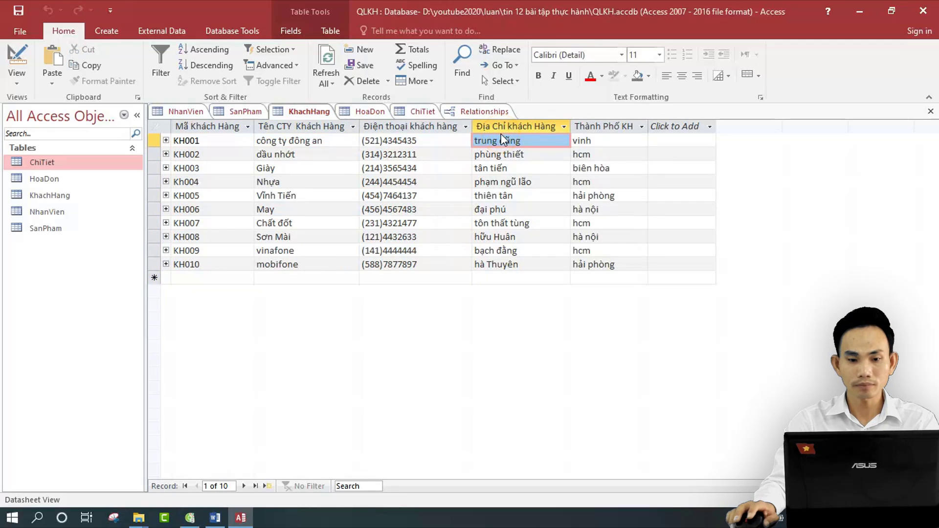
Review the HoaDon table's invoice code, customer code, employee code, invoice date and receipt date columns
{"action": "left_click", "coordinate": [368, 113]}
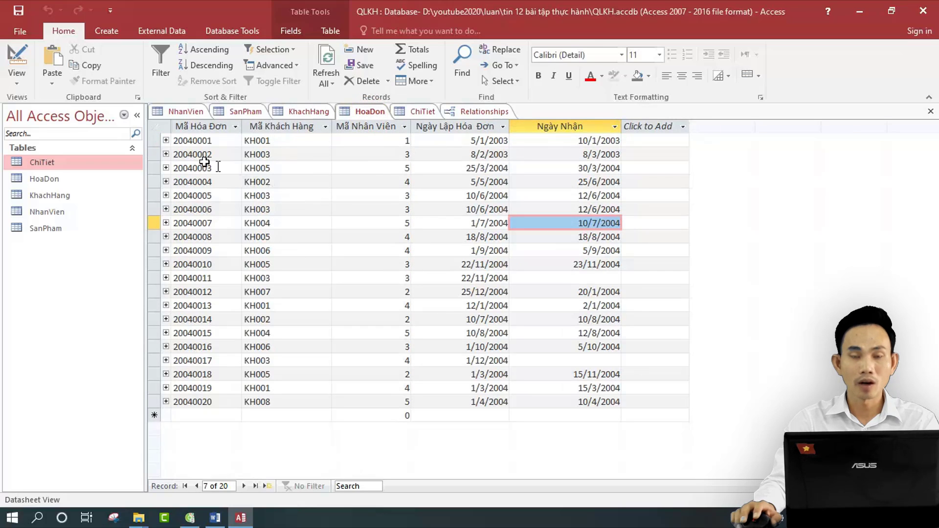
{"action": "left_click", "coordinate": [197, 127]}
{"action": "left_click", "coordinate": [284, 126]}
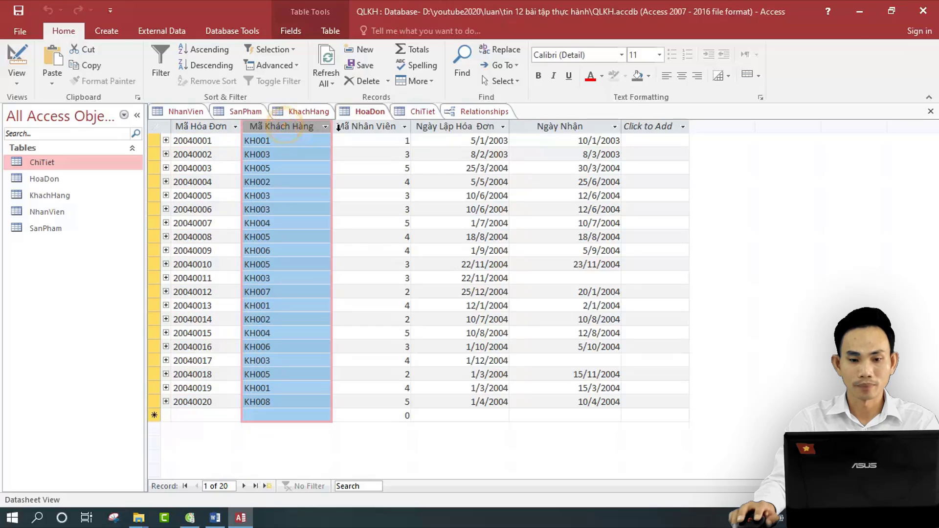
{"action": "left_click", "coordinate": [365, 126]}
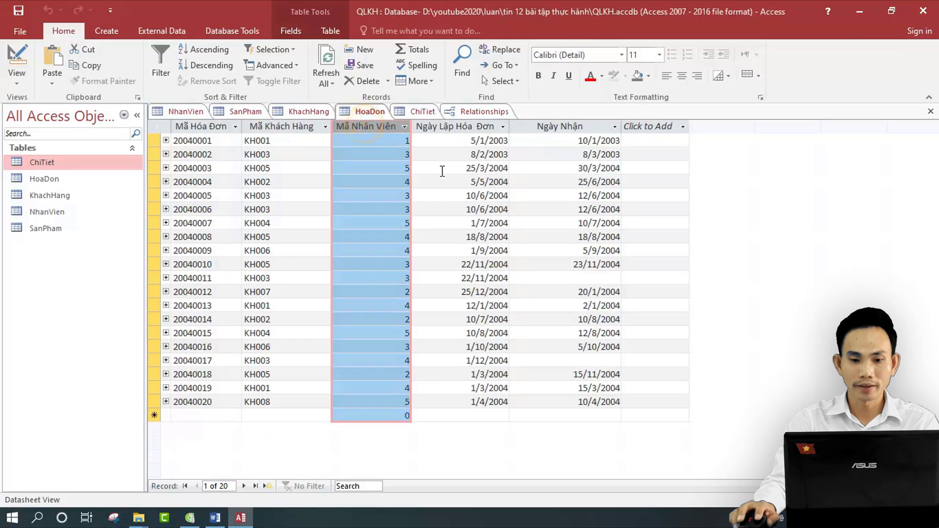
{"action": "left_click", "coordinate": [455, 127]}
{"action": "left_click", "coordinate": [559, 126]}
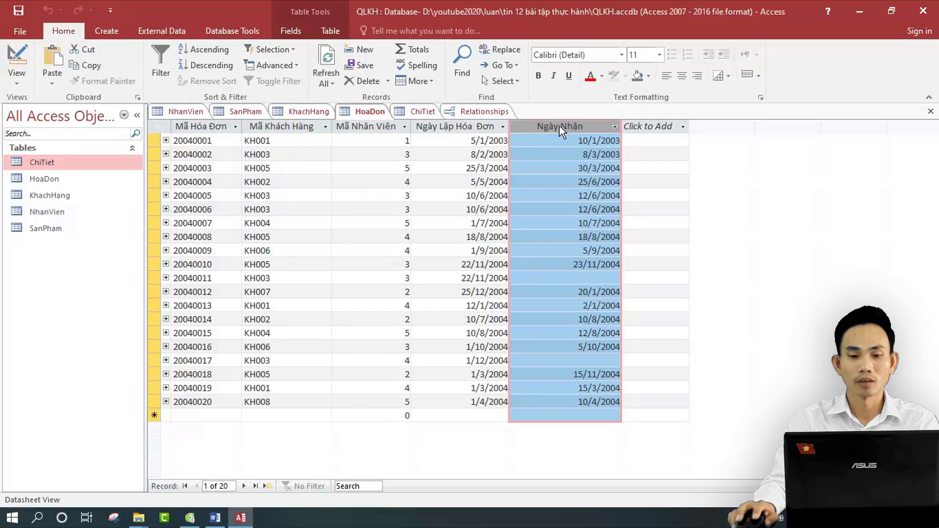
Review the ChiTiet table's invoice code, product code and quantity columns
{"action": "left_click", "coordinate": [422, 112]}
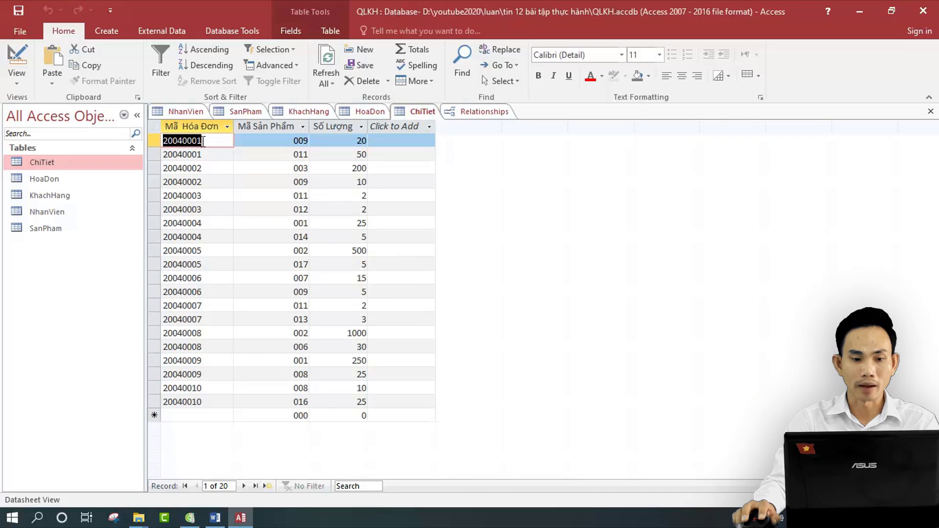
{"action": "left_click", "coordinate": [198, 127]}
{"action": "left_click", "coordinate": [277, 126]}
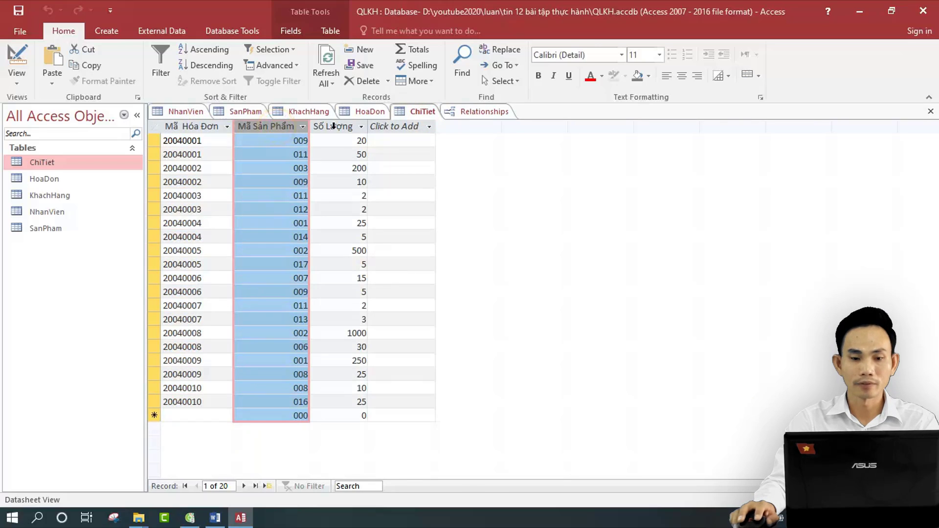
{"action": "left_click", "coordinate": [339, 126]}
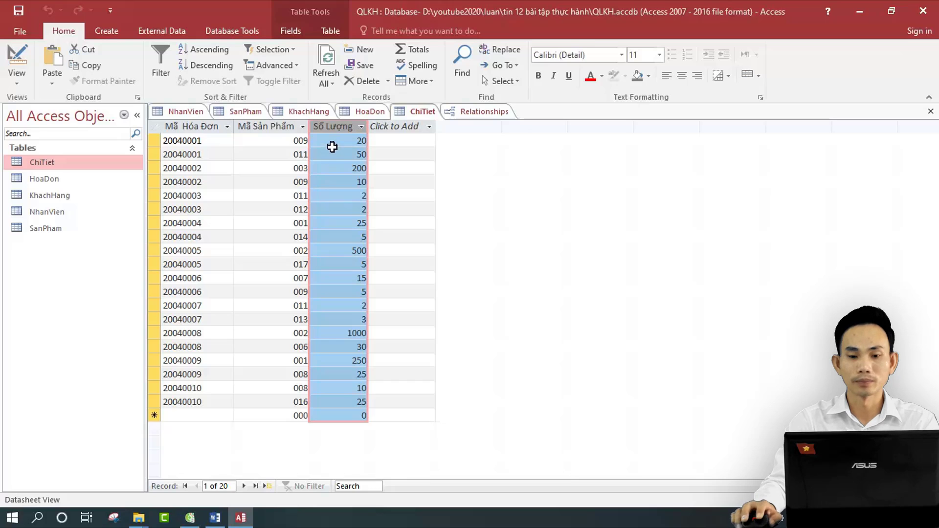
Examine in the Relationships diagram how nhanVien, khachHang, HoaDon, SanPham and chiTiet are linked
{"action": "left_click", "coordinate": [467, 111]}
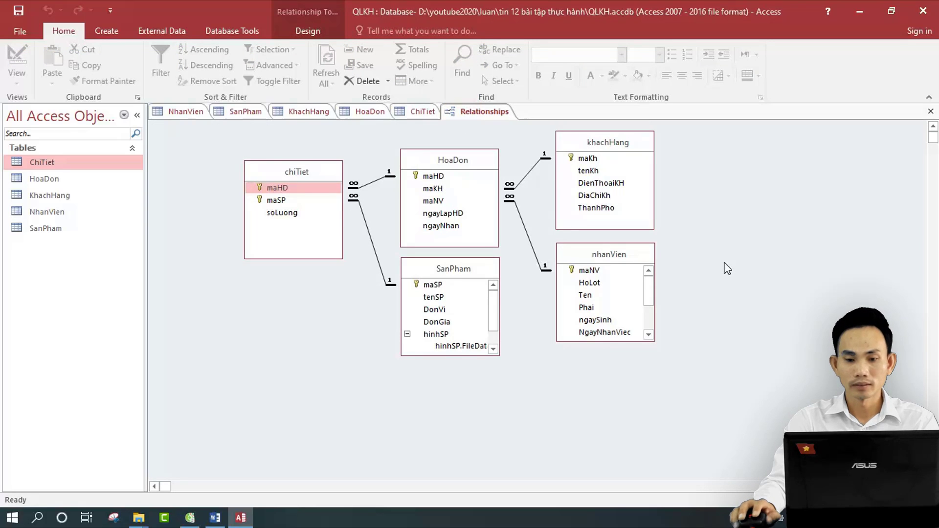
{"action": "left_click", "coordinate": [635, 252]}
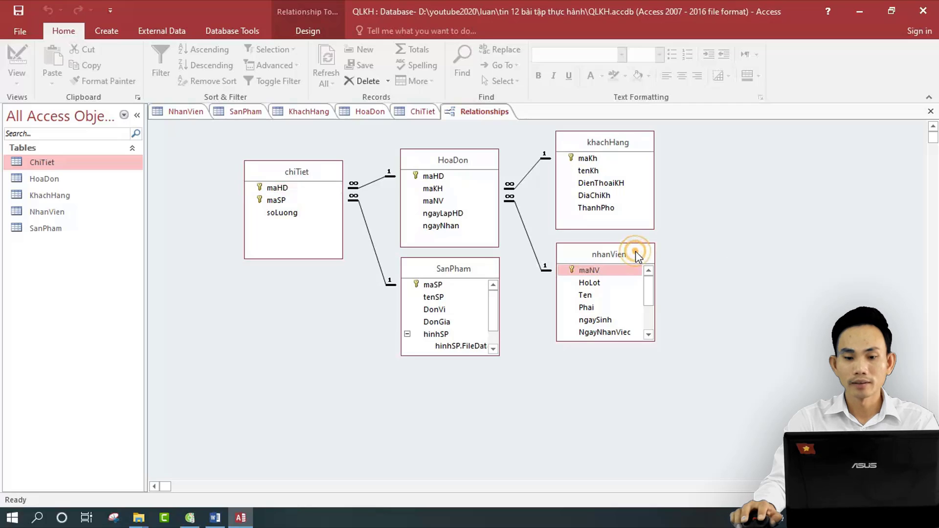
{"action": "left_click", "coordinate": [617, 143]}
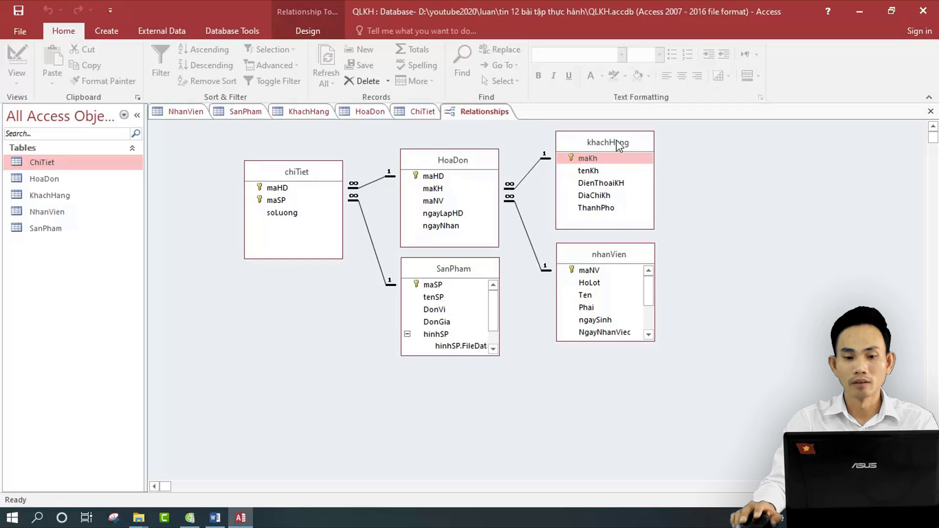
{"action": "left_click", "coordinate": [447, 158]}
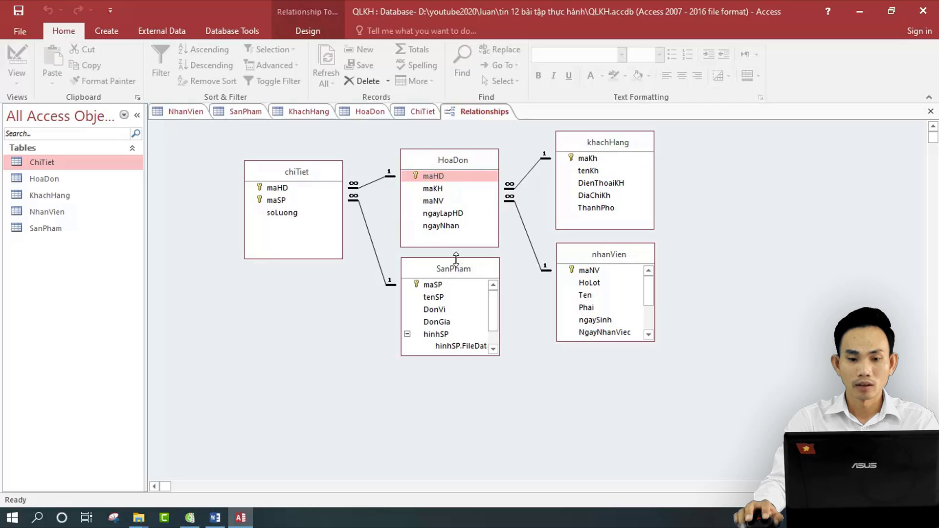
{"action": "left_click", "coordinate": [456, 154]}
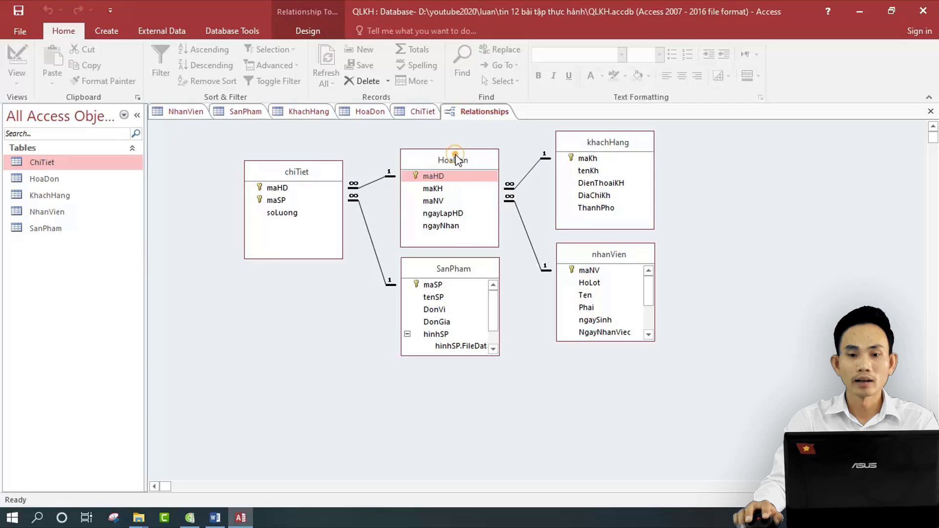
{"action": "left_click", "coordinate": [459, 271]}
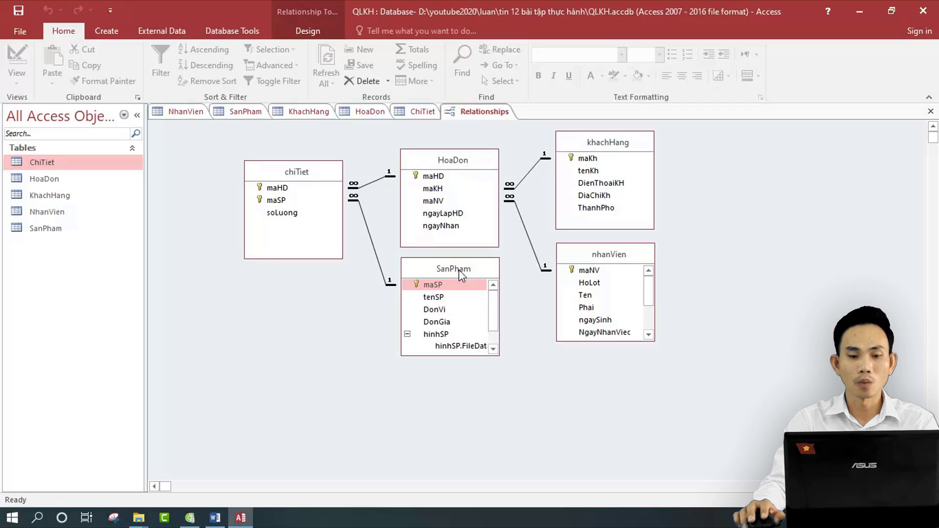
{"action": "left_click", "coordinate": [307, 183]}
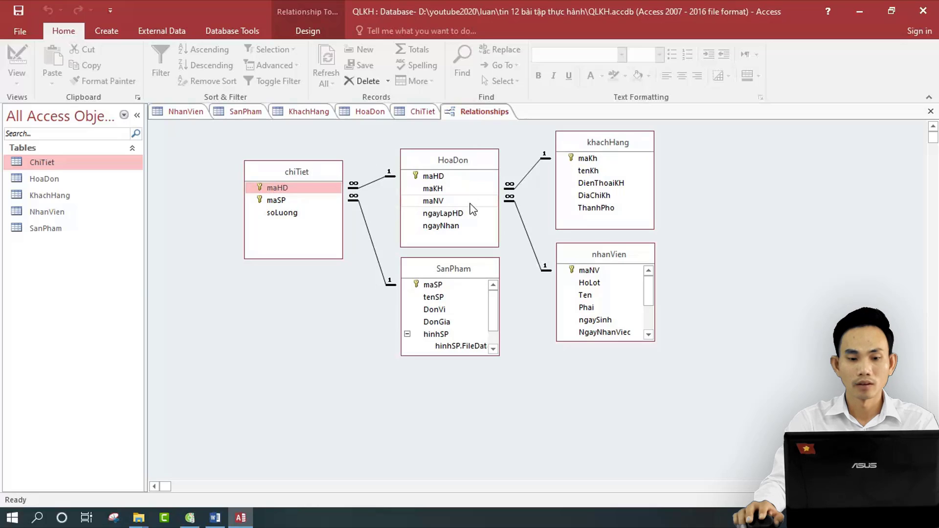
Switch to the Word document BÀI TẬP THỰC HÀNH.docx and read the requirements of exercise QS1
{"action": "key", "text": "alt+Tab"}
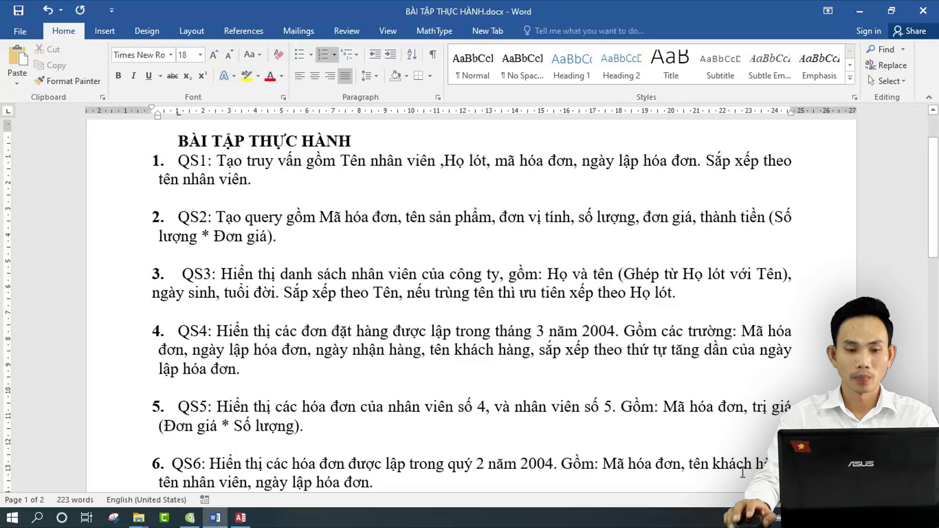
{"action": "left_click_drag", "start_coordinate": [179, 162], "coordinate": [199, 162]}
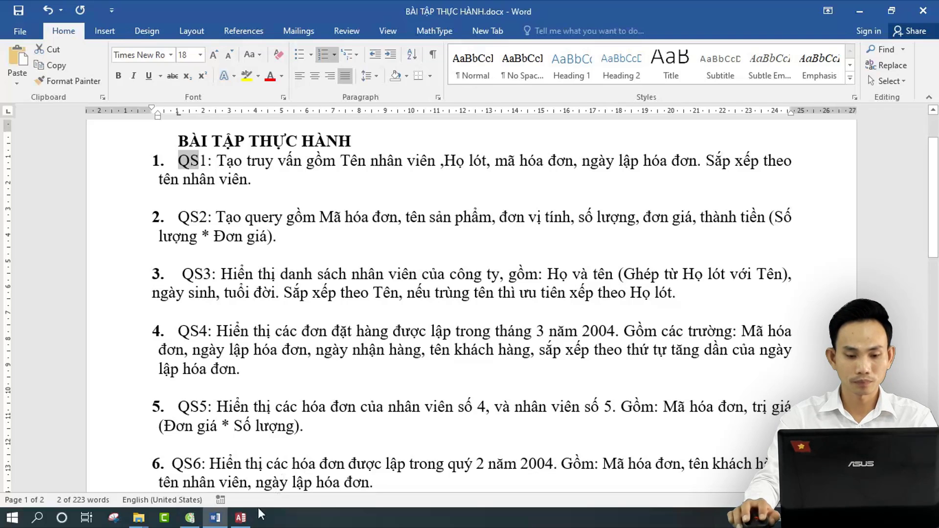
Return to the QLKH database in Access and close all open objects, saving the Relationships layout
{"action": "left_click", "coordinate": [241, 518]}
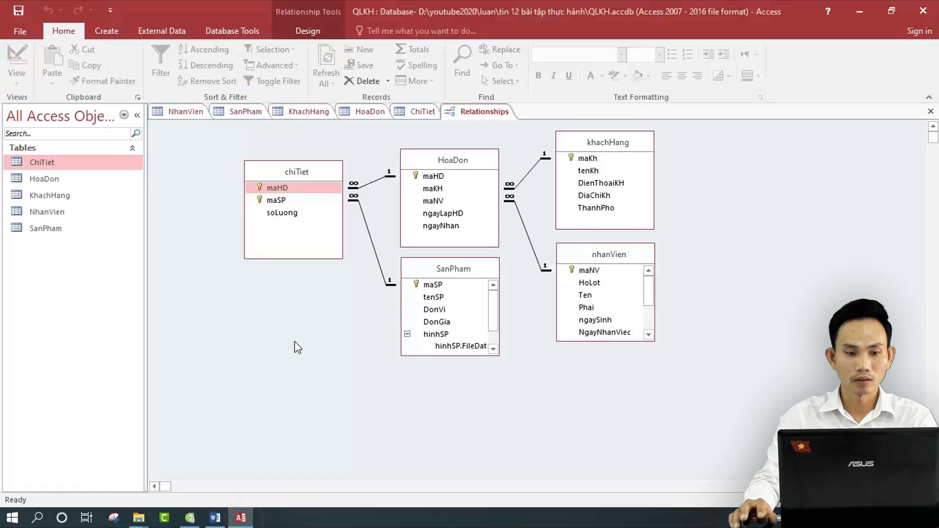
{"action": "right_click", "coordinate": [188, 111]}
{"action": "left_click", "coordinate": [215, 155]}
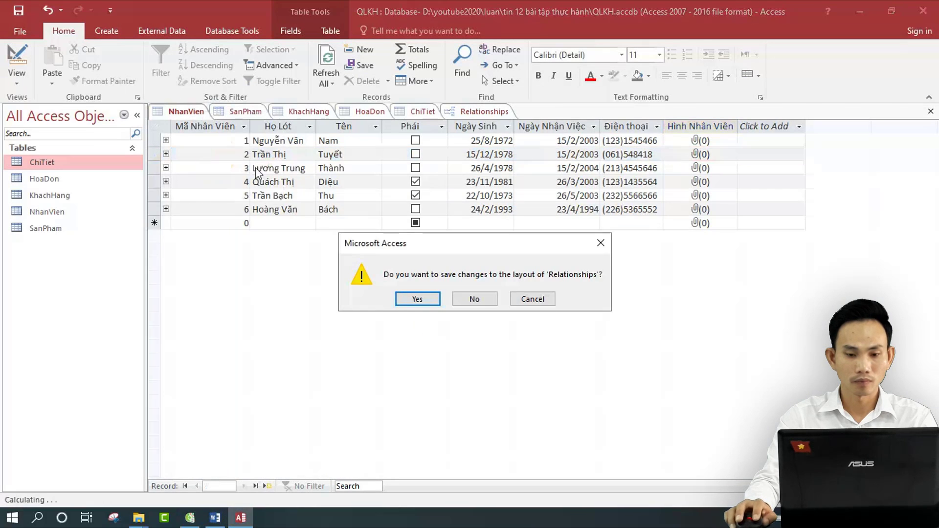
{"action": "left_click", "coordinate": [421, 298]}
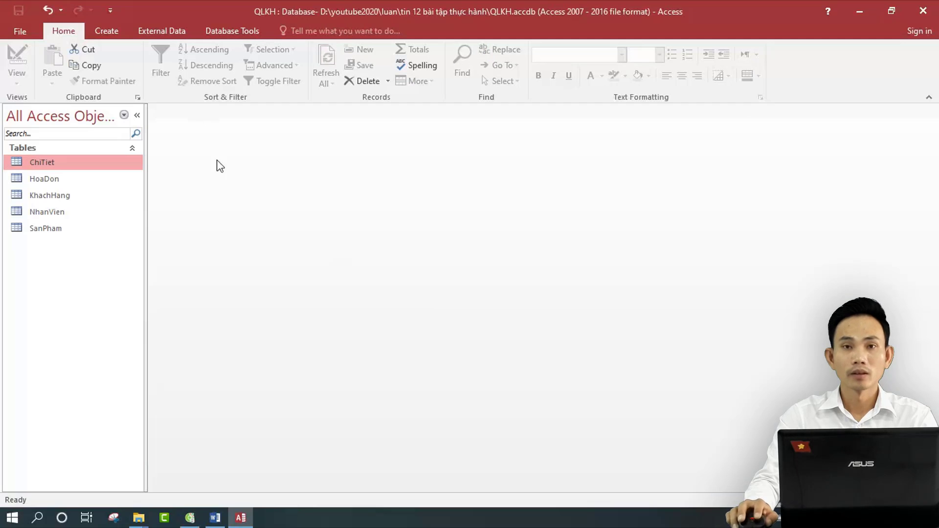
Create a new query in design view with the NhanVien and HoaDon tables, and space the two field lists apart
{"action": "left_click", "coordinate": [105, 31]}
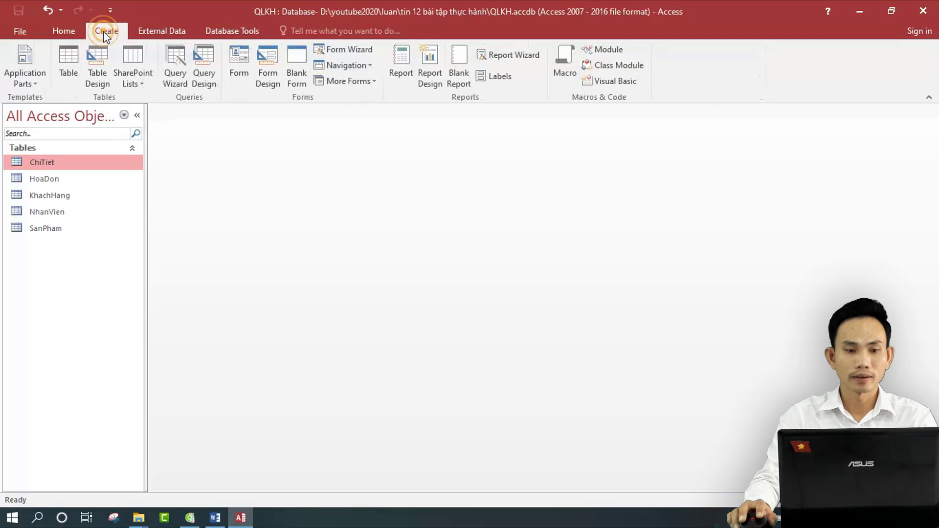
{"action": "left_click", "coordinate": [214, 87]}
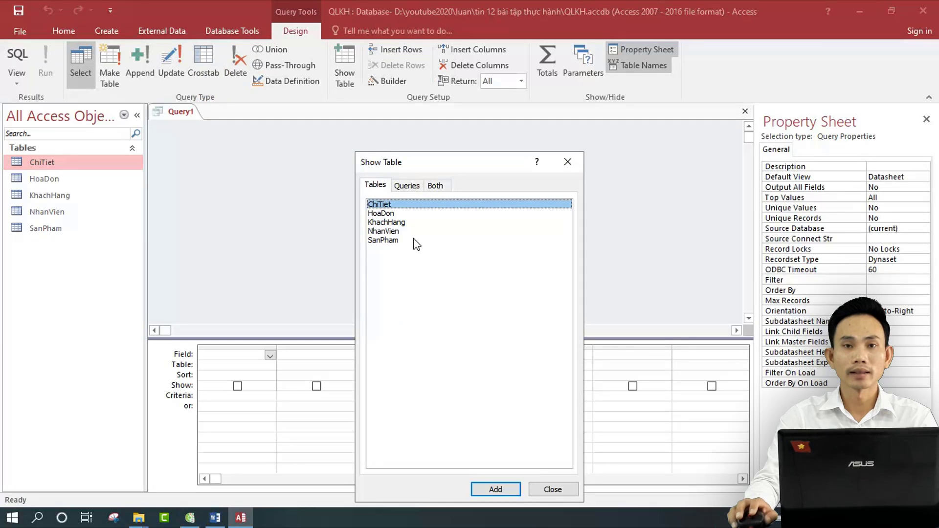
{"action": "double_click", "coordinate": [386, 232]}
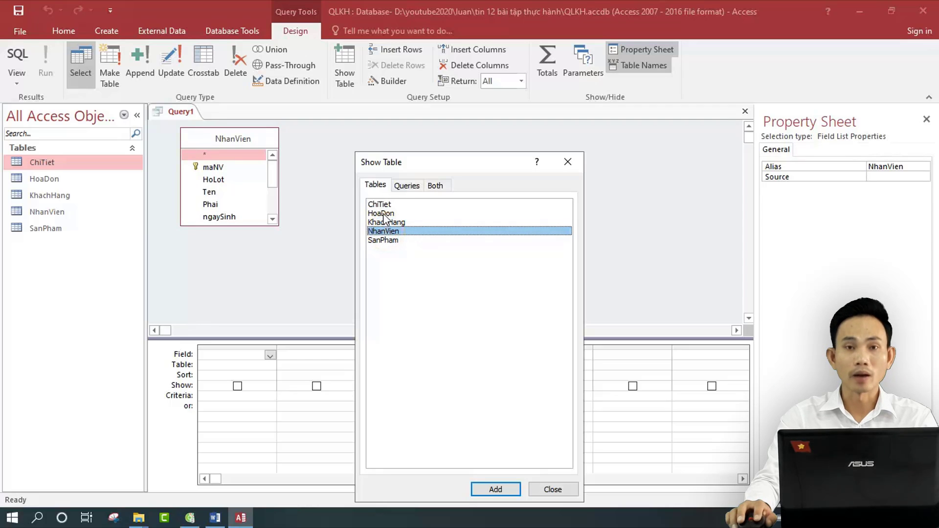
{"action": "double_click", "coordinate": [384, 215]}
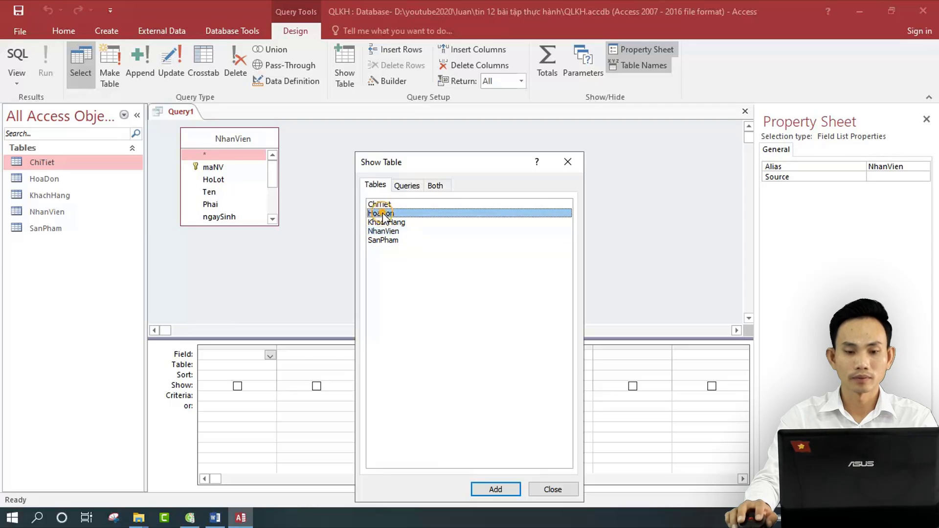
{"action": "left_click", "coordinate": [568, 162]}
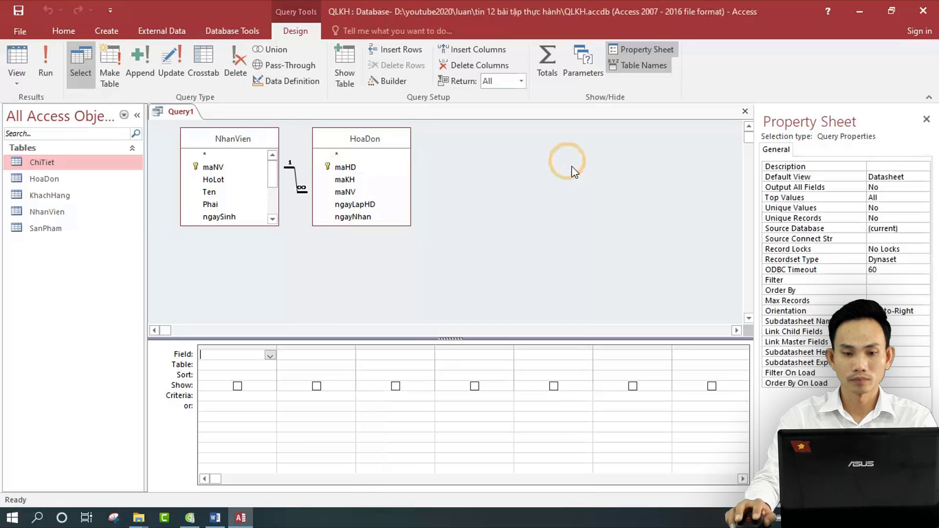
{"action": "left_click_drag", "start_coordinate": [370, 139], "coordinate": [425, 145]}
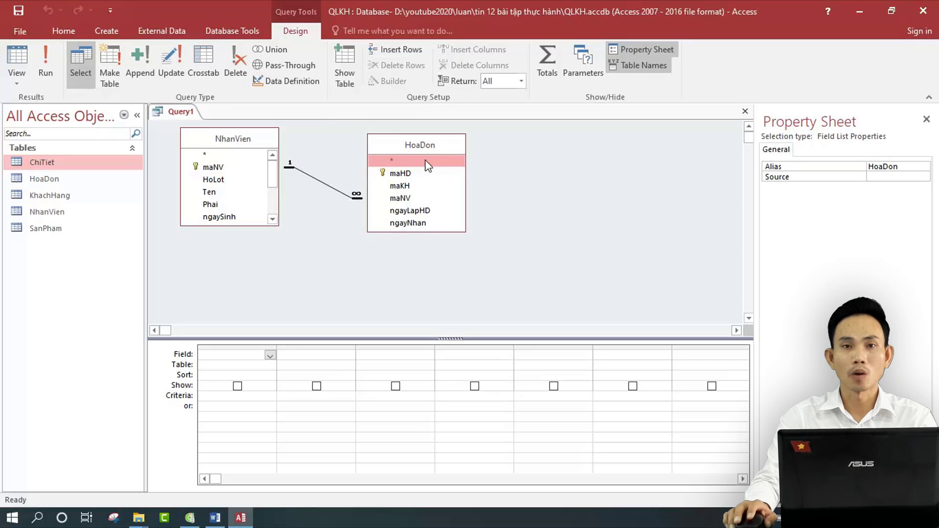
{"action": "left_click_drag", "start_coordinate": [425, 161], "coordinate": [374, 392]}
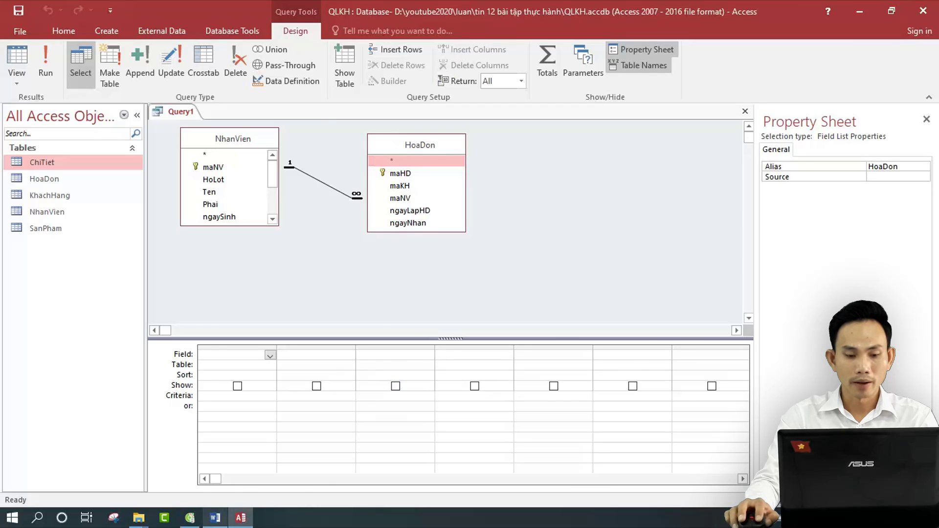
Check the QS1 requirements in the Word exercise sheet, then add Ten and HoLot from NhanVien and maHD and ngayLapHD from HoaDon to the Access query
{"action": "left_click", "coordinate": [215, 519]}
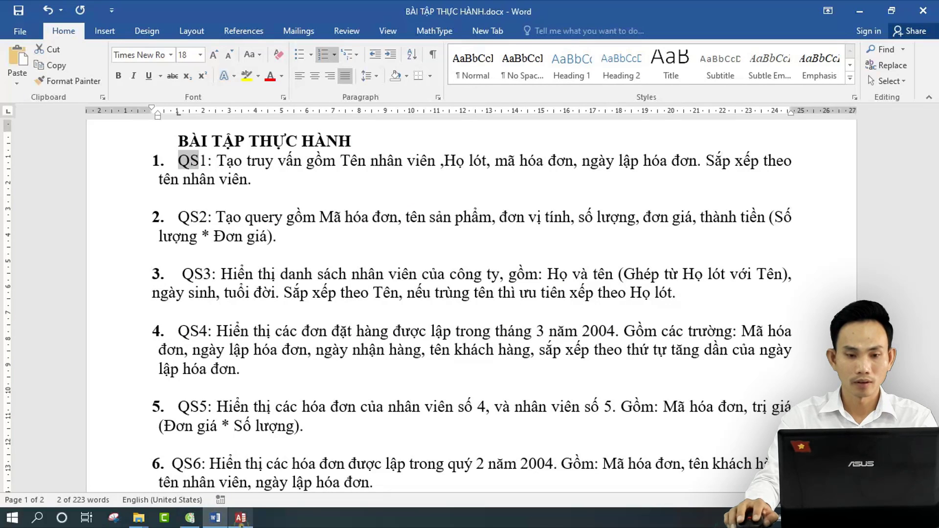
{"action": "left_click", "coordinate": [240, 519]}
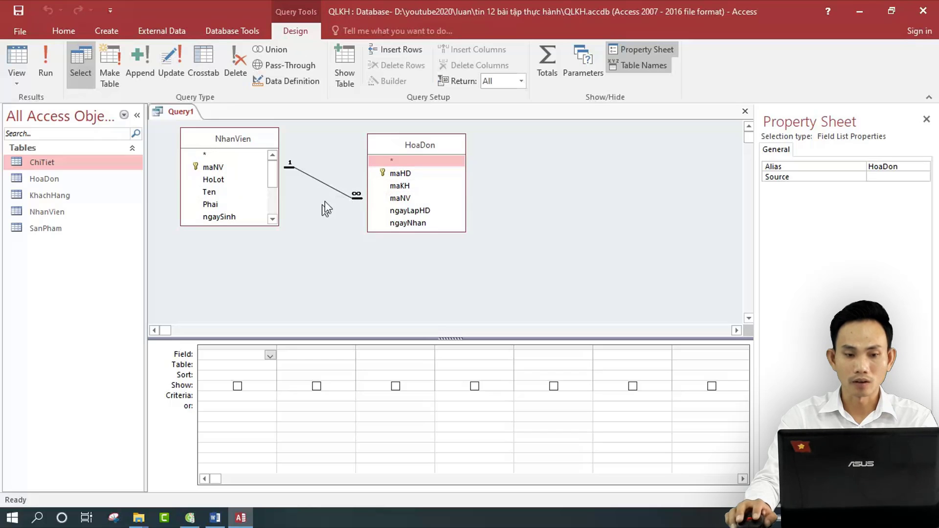
{"action": "left_click", "coordinate": [220, 192]}
{"action": "double_click", "coordinate": [220, 193]}
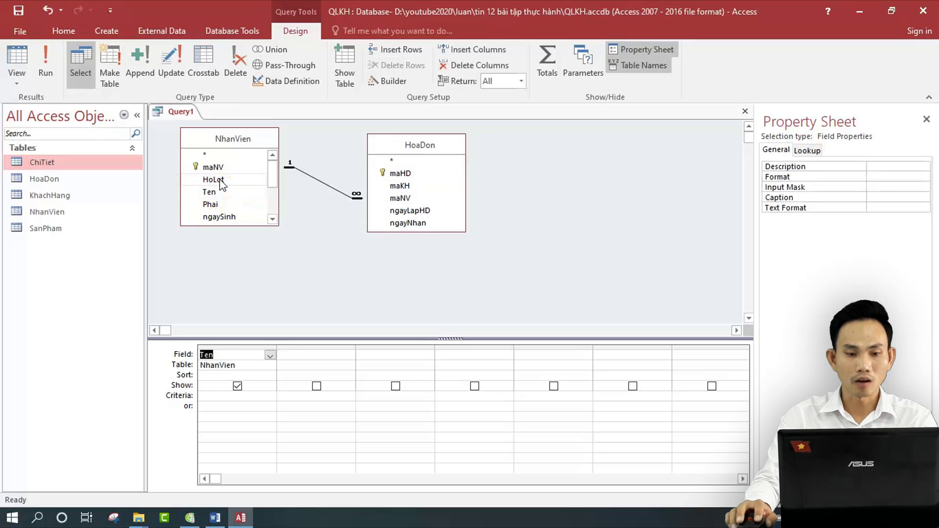
{"action": "double_click", "coordinate": [220, 180]}
{"action": "double_click", "coordinate": [406, 174]}
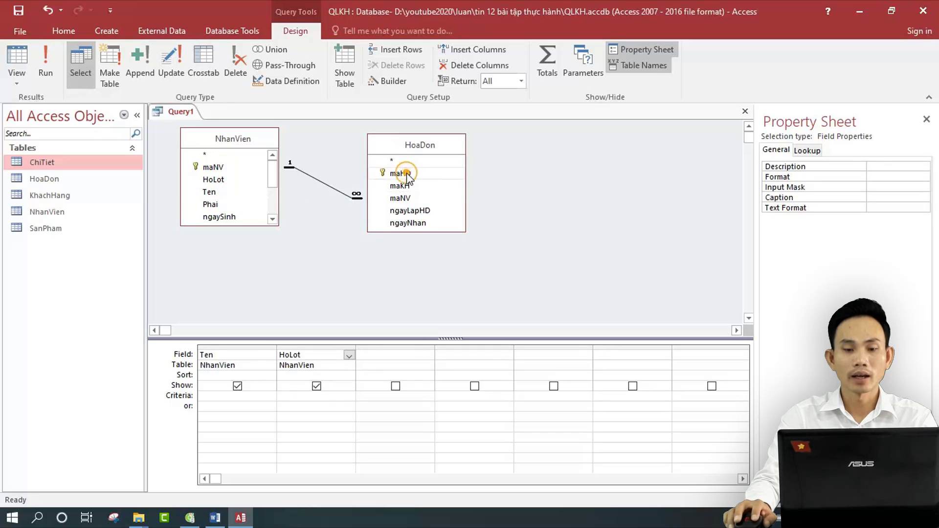
{"action": "left_click", "coordinate": [414, 211]}
{"action": "double_click", "coordinate": [413, 211]}
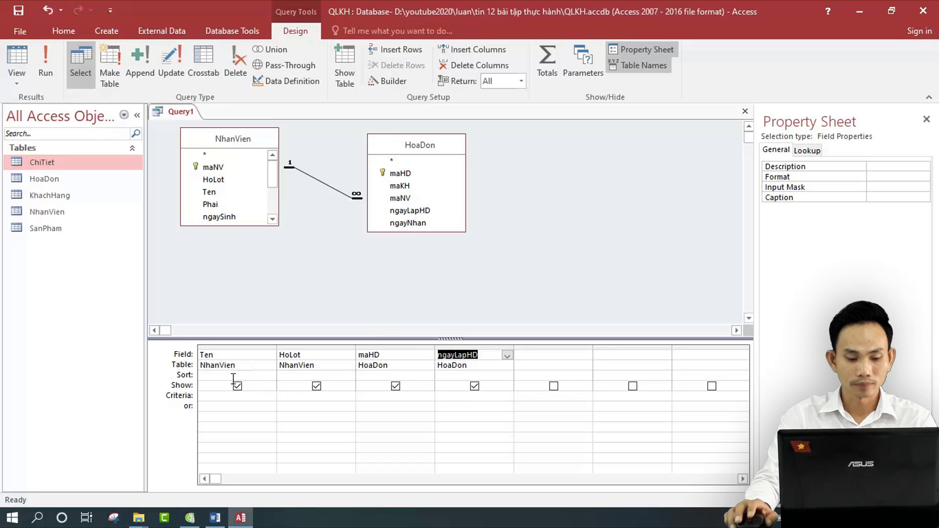
Sort the query by the Ten field in ascending order, magnifying the screen for the edit and restoring 100% afterward
{"action": "key", "text": "super+plus"}
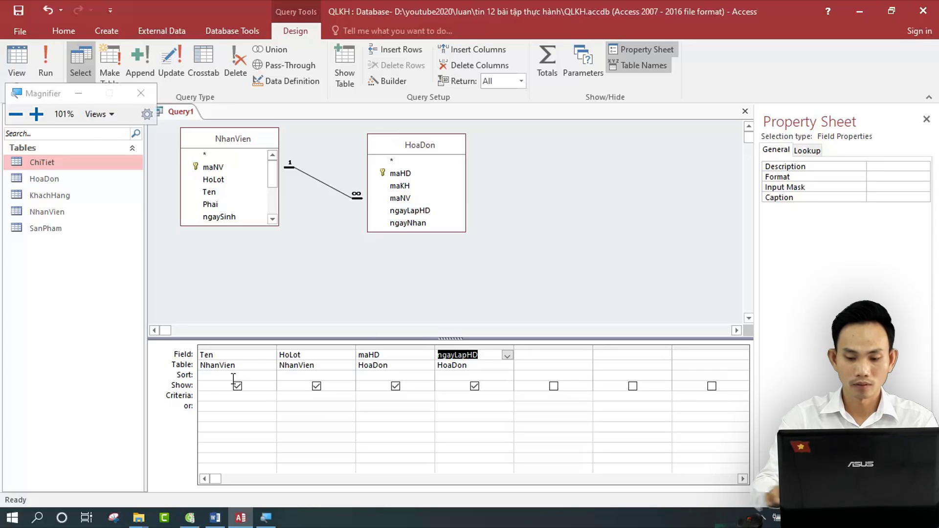
{"action": "key", "text": "super+minus"}
{"action": "key", "text": "super+plus"}
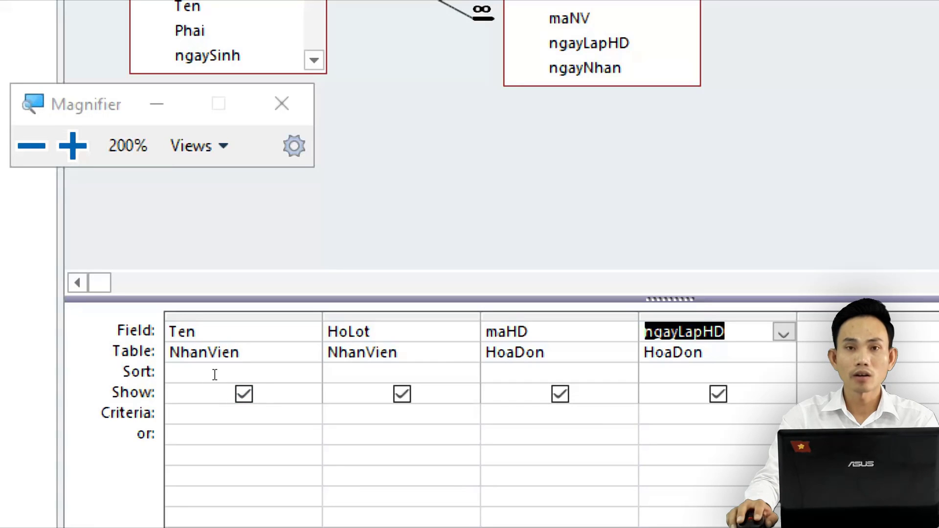
{"action": "left_click", "coordinate": [213, 374]}
{"action": "left_click", "coordinate": [267, 380]}
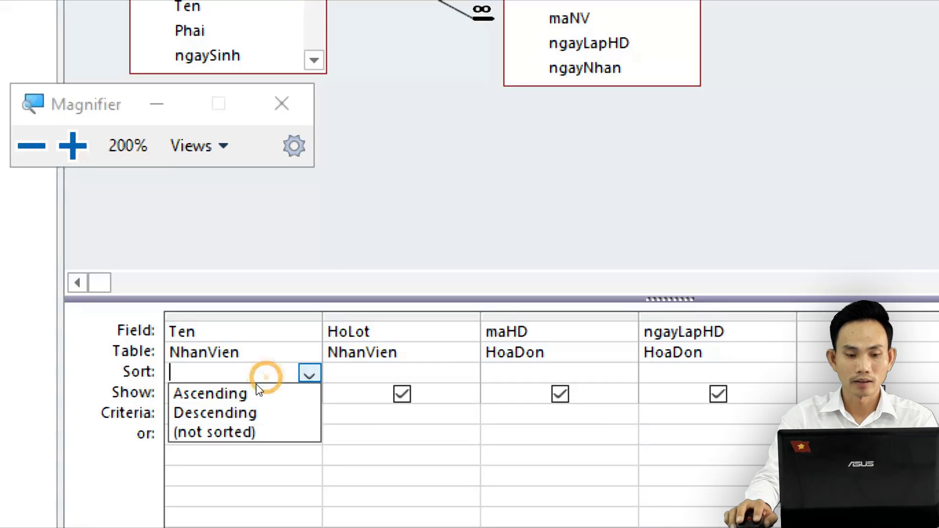
{"action": "left_click", "coordinate": [250, 389]}
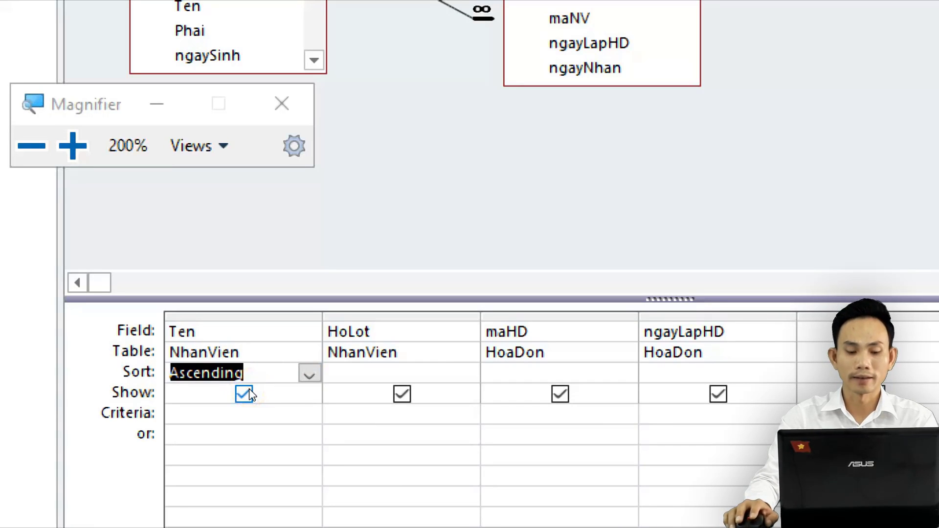
{"action": "key", "text": "super+minus"}
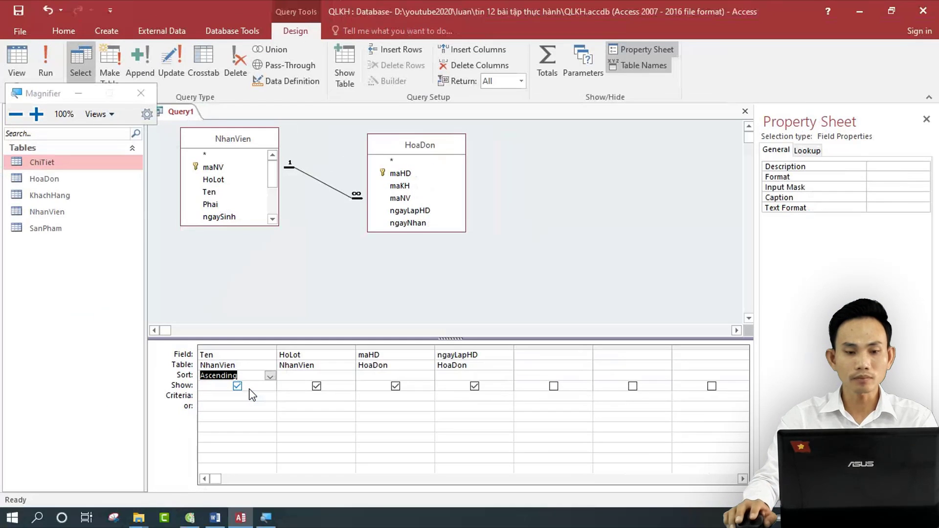
{"action": "left_click", "coordinate": [85, 91]}
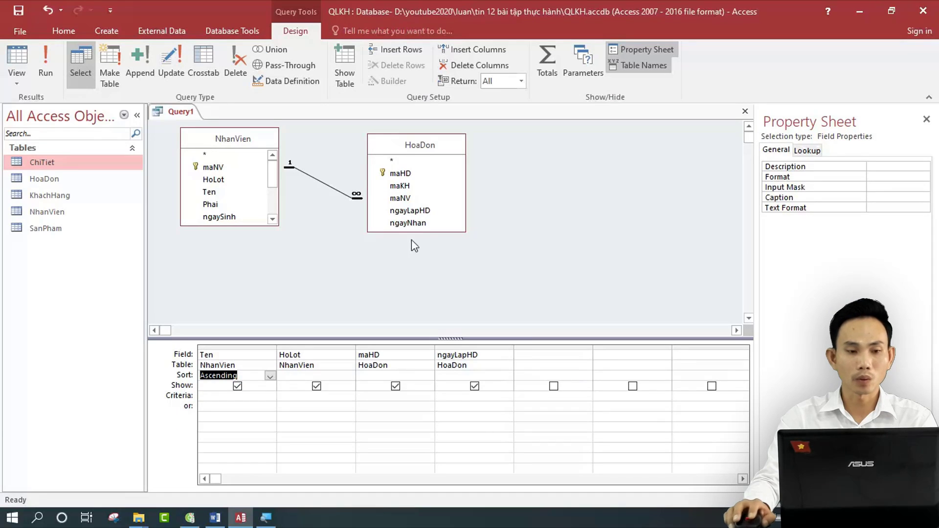
Run the query to view its records and save it under the name Cau1
{"action": "left_click", "coordinate": [46, 63]}
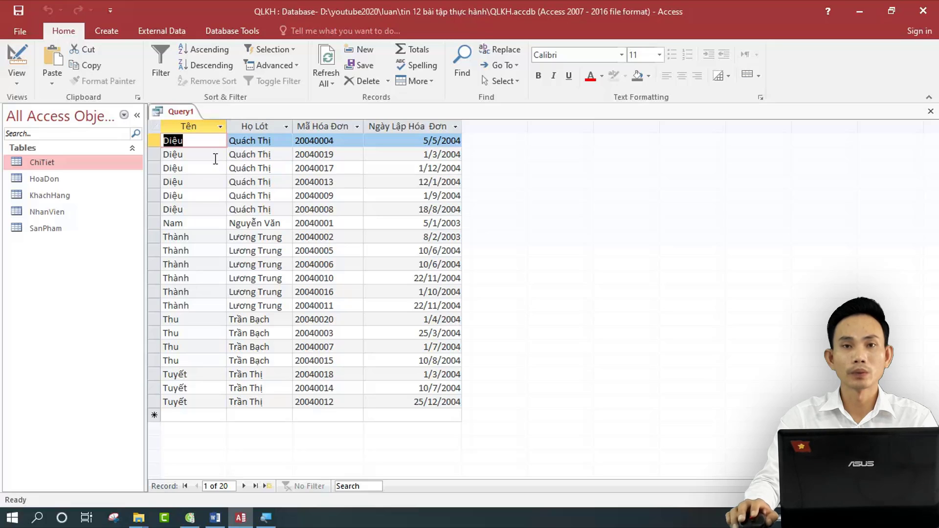
{"action": "left_click", "coordinate": [18, 10]}
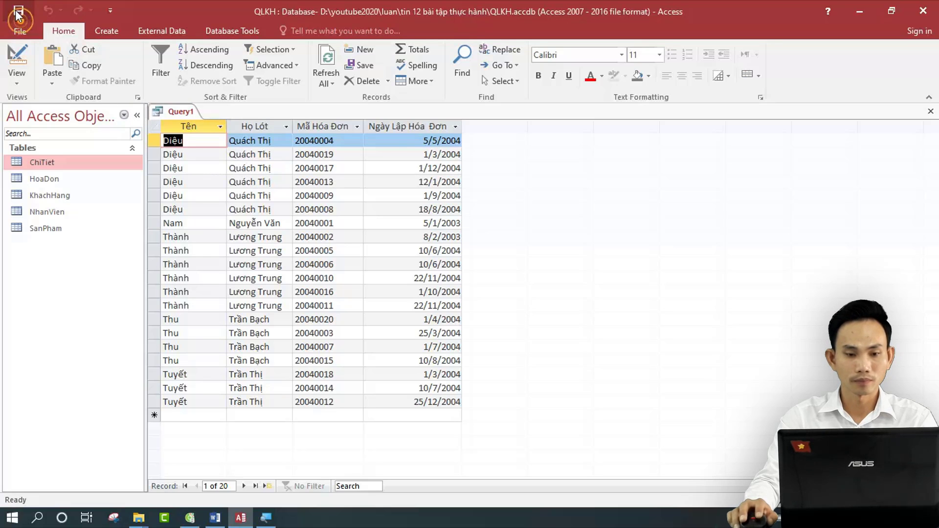
{"action": "left_click", "coordinate": [429, 184]}
{"action": "key", "text": "BackSpace"}
{"action": "key", "text": "BackSpace"}
{"action": "key", "text": "BackSpace"}
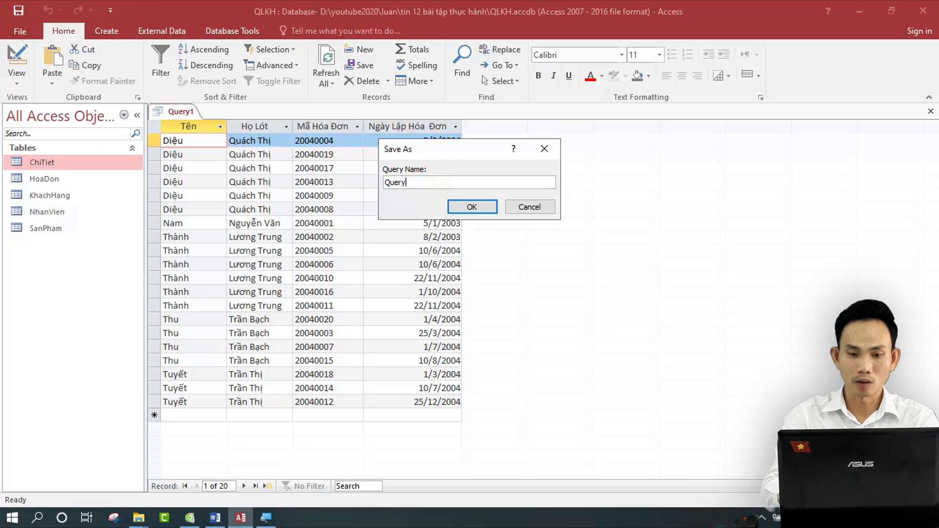
{"action": "key", "text": "BackSpace"}
{"action": "key", "text": "BackSpace"}
{"action": "key", "text": "BackSpace"}
{"action": "type", "text": "Cau1"}
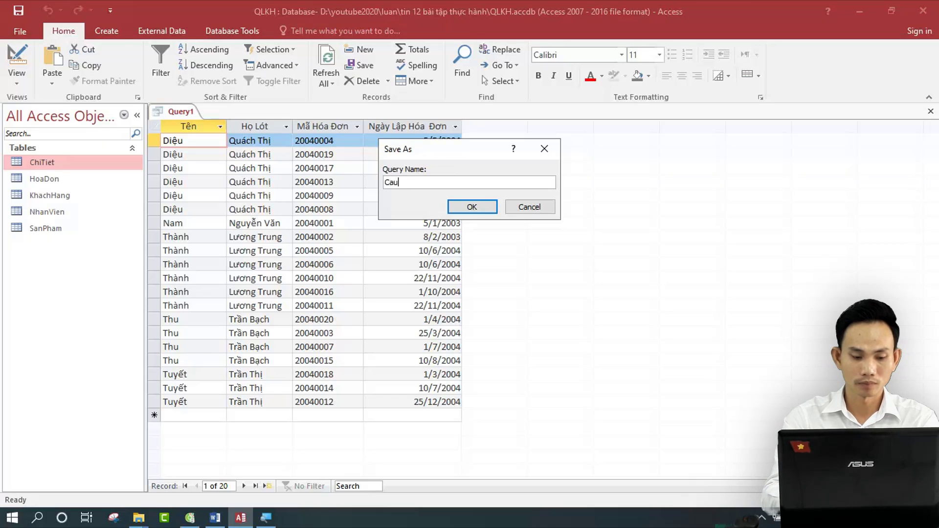
{"action": "left_click", "coordinate": [490, 207]}
Switch to the Word exercise sheet and read which fields and calculation QS2 requires
{"action": "key", "text": "alt+Tab"}
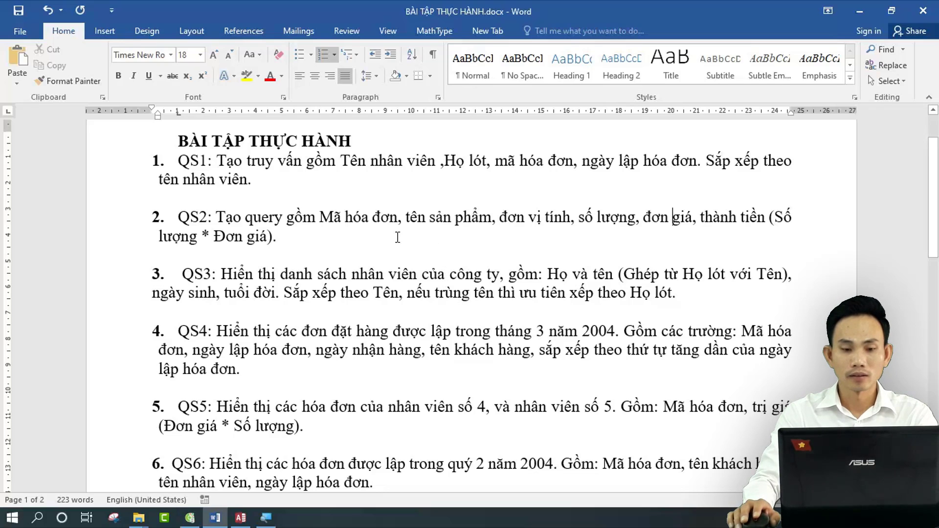
{"action": "left_click", "coordinate": [357, 223]}
{"action": "left_click", "coordinate": [481, 219]}
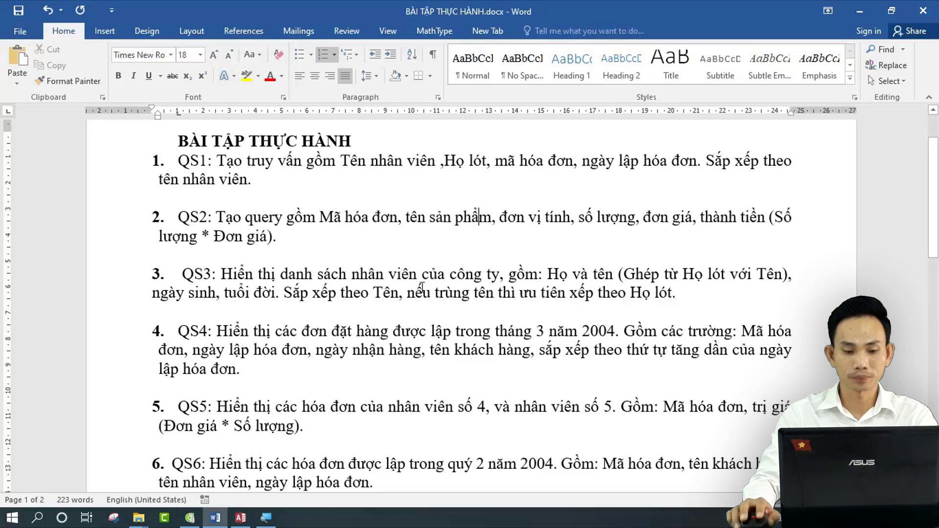
Back in Access, create a new query design with HoaDon, SanPham and ChiTiet, and arrange the field lists with ChiTiet in the middle
{"action": "left_click", "coordinate": [240, 519]}
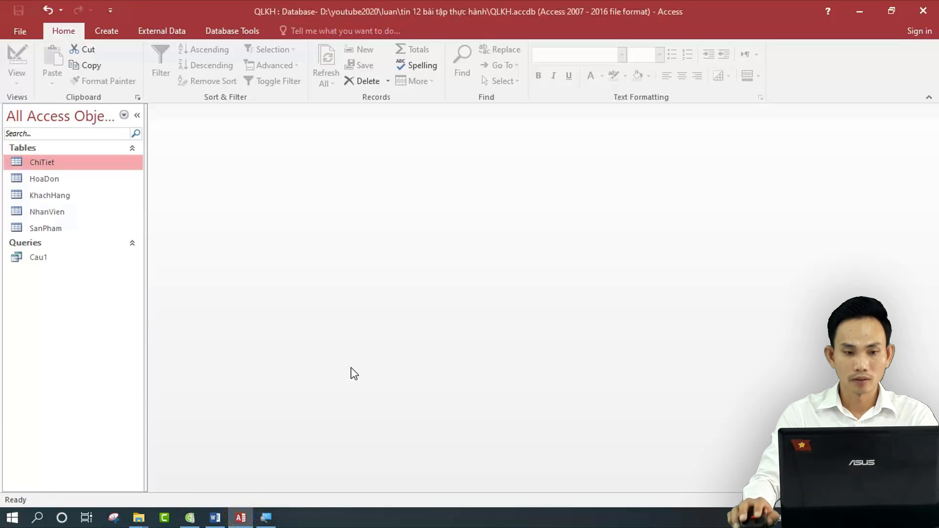
{"action": "left_click", "coordinate": [110, 31]}
{"action": "left_click", "coordinate": [208, 77]}
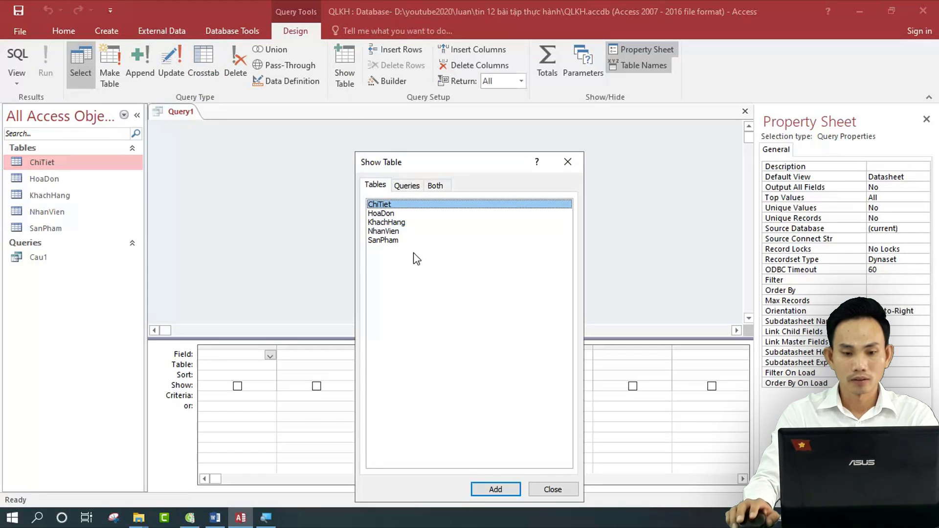
{"action": "left_click", "coordinate": [386, 215]}
{"action": "double_click", "coordinate": [386, 215]}
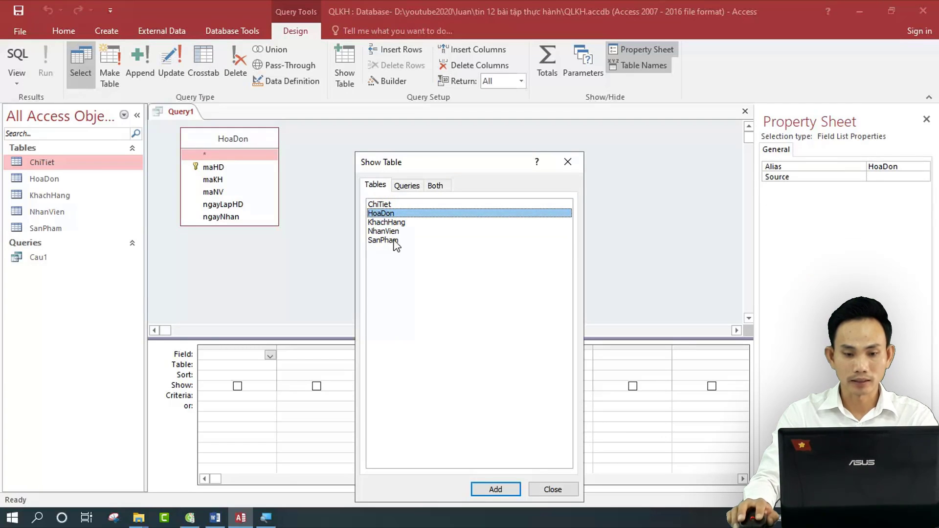
{"action": "left_click", "coordinate": [390, 241]}
{"action": "double_click", "coordinate": [390, 240]}
{"action": "left_click_drag", "start_coordinate": [460, 160], "coordinate": [622, 147]}
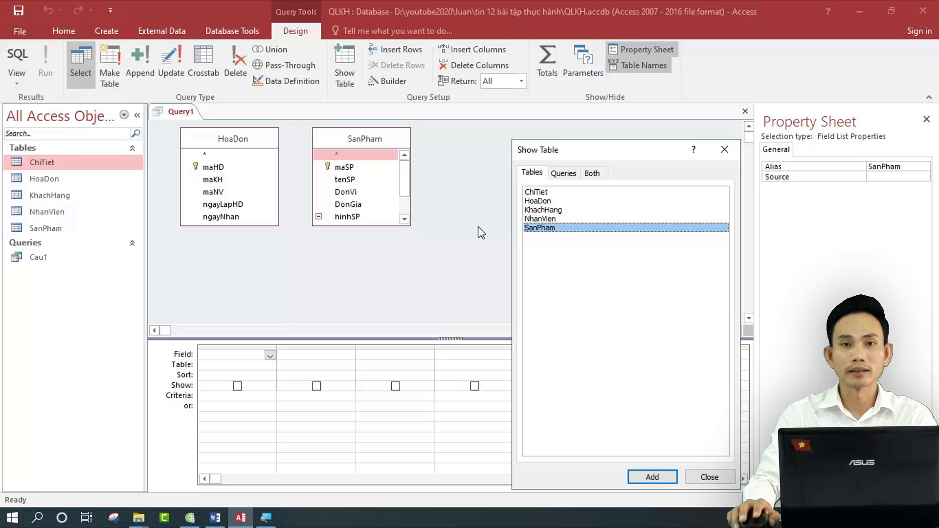
{"action": "double_click", "coordinate": [539, 191]}
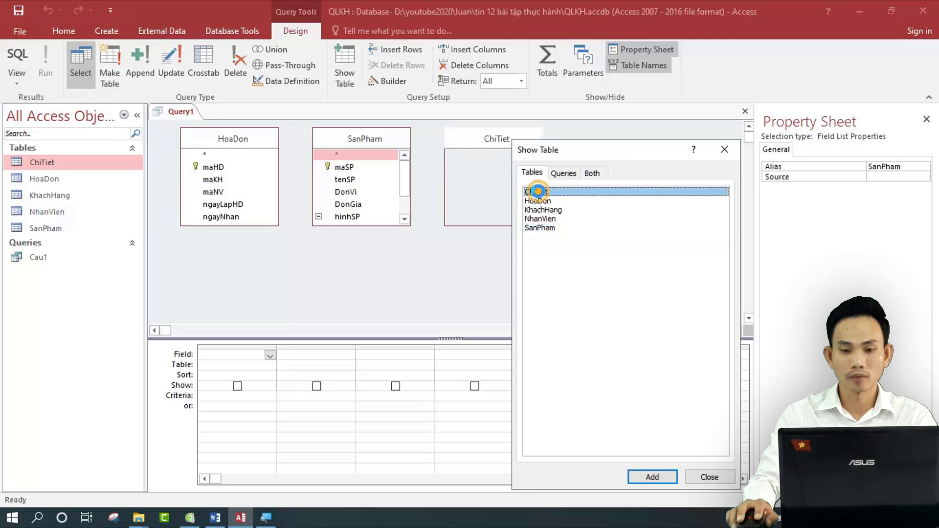
{"action": "left_click", "coordinate": [724, 156]}
{"action": "left_click_drag", "start_coordinate": [379, 144], "coordinate": [612, 162]}
{"action": "left_click_drag", "start_coordinate": [492, 140], "coordinate": [411, 149]}
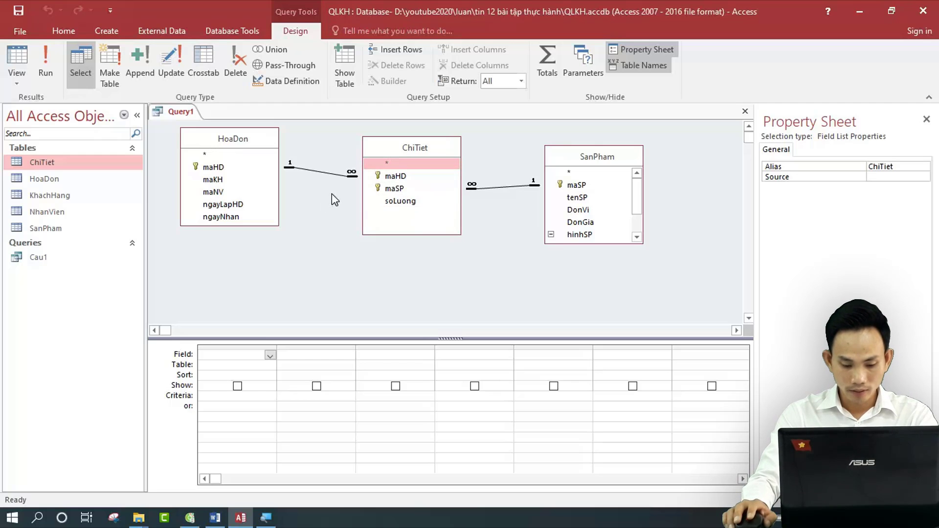
Add maHD from HoaDon, tenSP and DonVi from SanPham, soLuong from ChiTiet, and DonGia from SanPham as query fields
{"action": "double_click", "coordinate": [223, 168]}
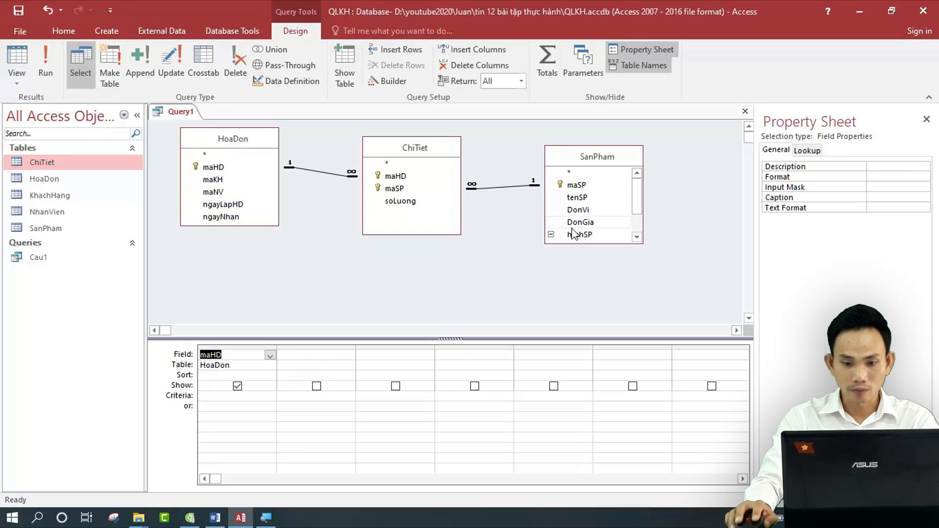
{"action": "double_click", "coordinate": [579, 198]}
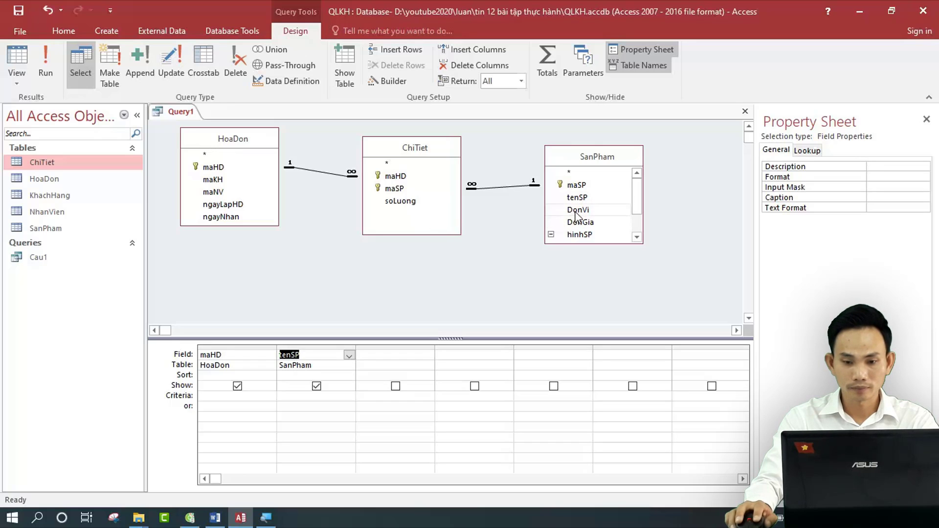
{"action": "double_click", "coordinate": [572, 209]}
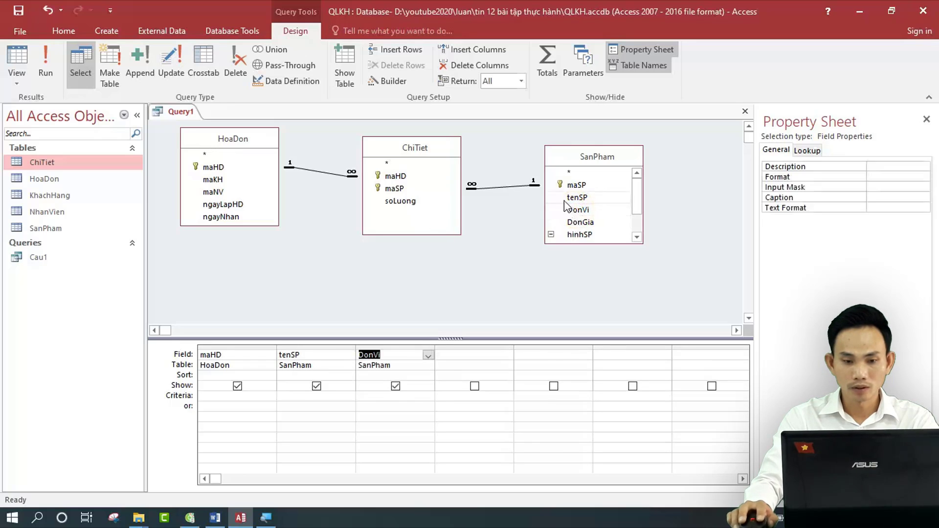
{"action": "double_click", "coordinate": [401, 201]}
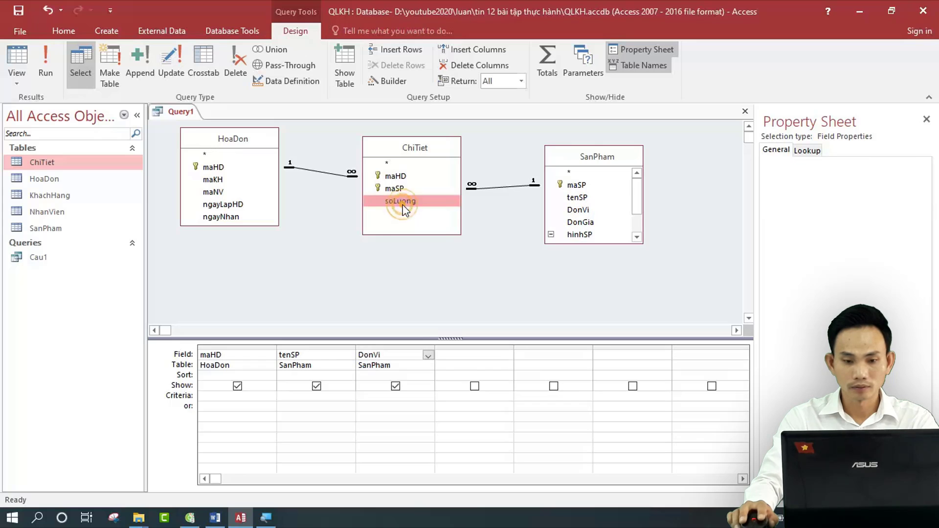
{"action": "double_click", "coordinate": [577, 222]}
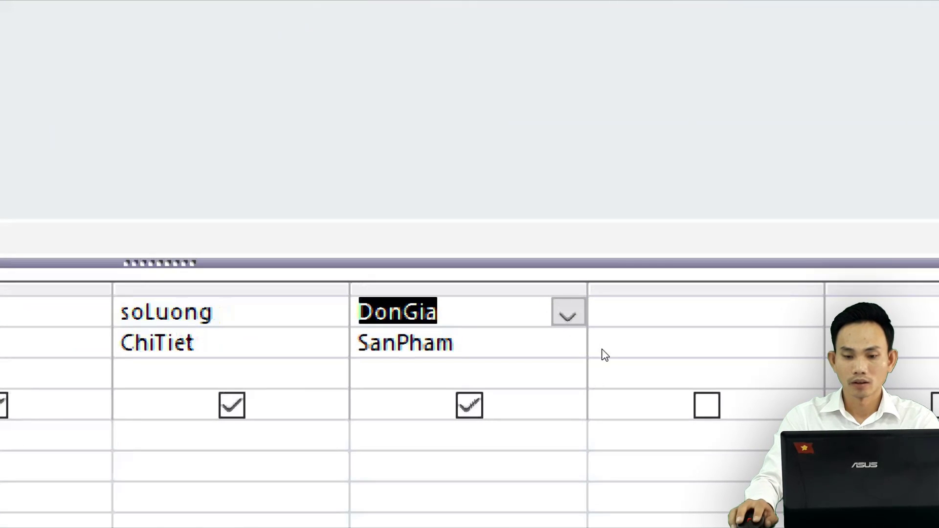
Add the calculated field Thành Tiền: soLuong*DonGia after DonGia, widen its column to fit, and run the query
{"action": "key", "text": "Tab"}
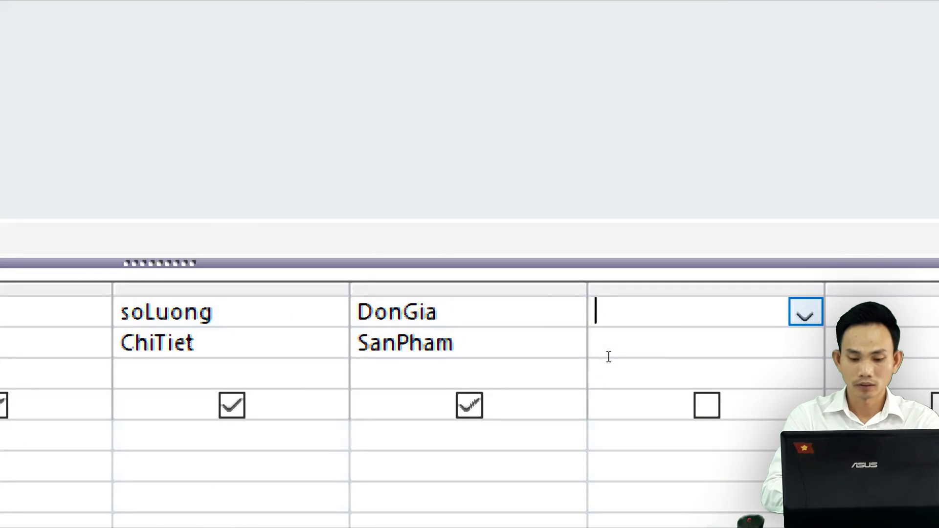
{"action": "type", "text": "Thành "}
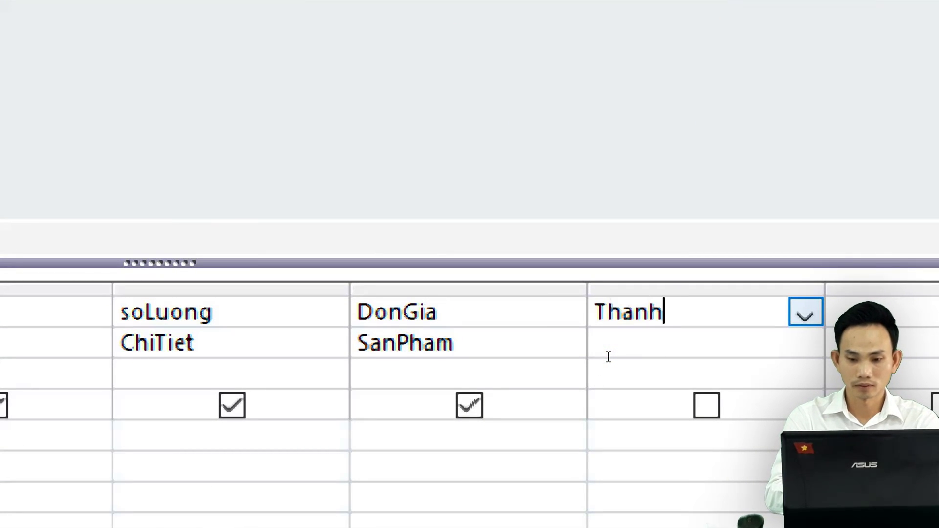
{"action": "type", "text": "Tiền"}
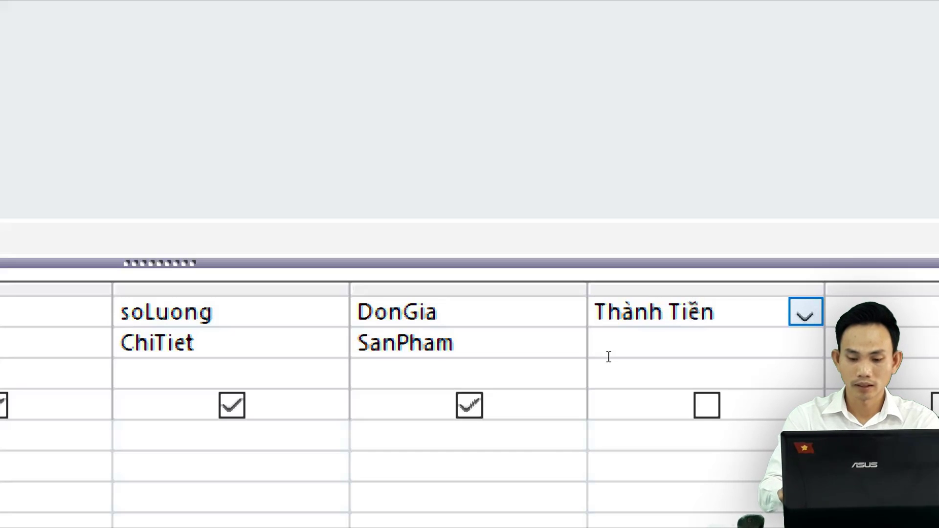
{"action": "type", "text": ":"}
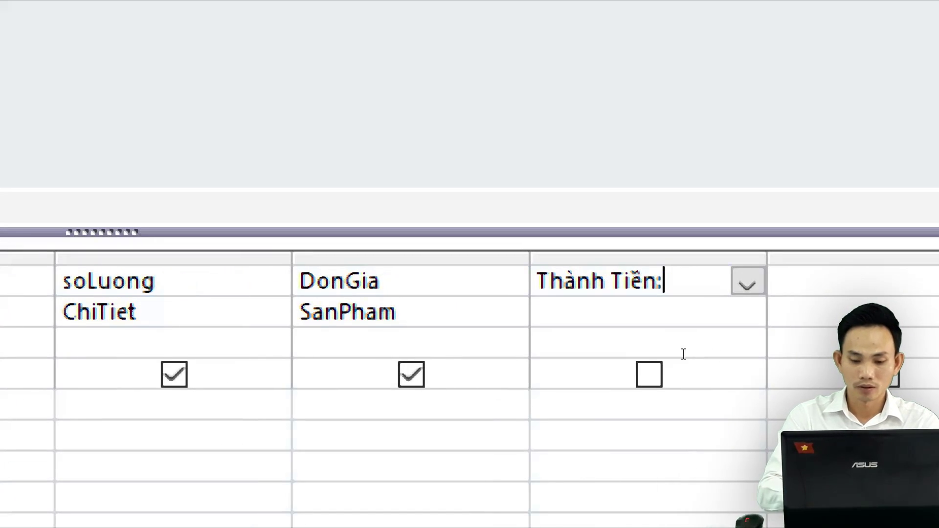
{"action": "type", "text": "soLuo"}
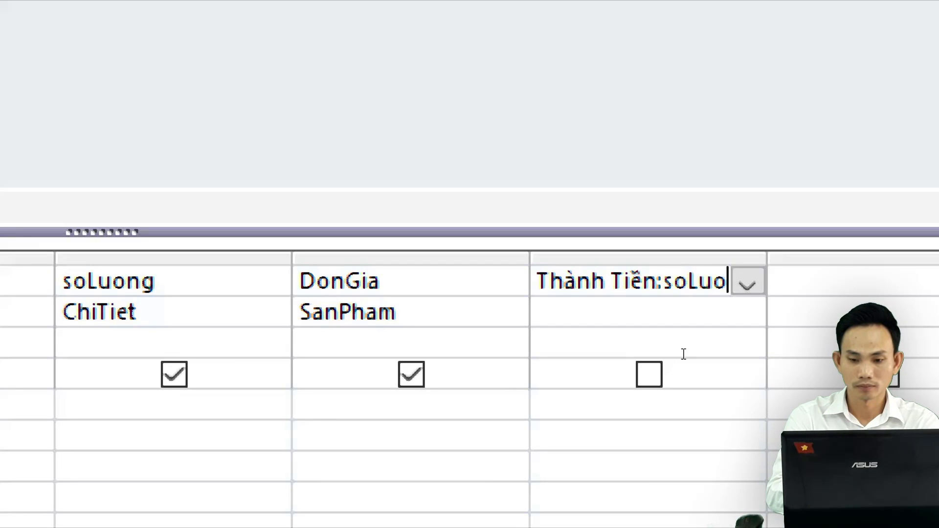
{"action": "type", "text": "ng)"}
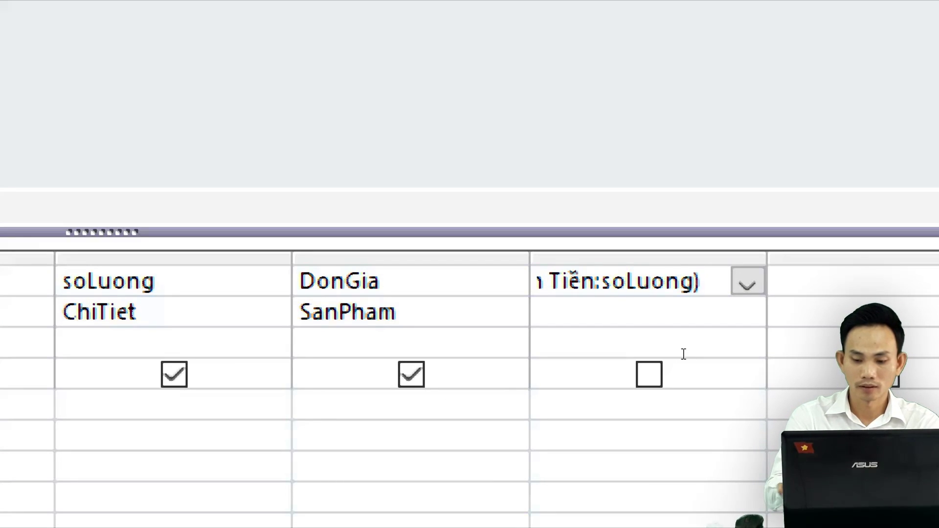
{"action": "key", "text": "BackSpace"}
{"action": "type", "text": "*"}
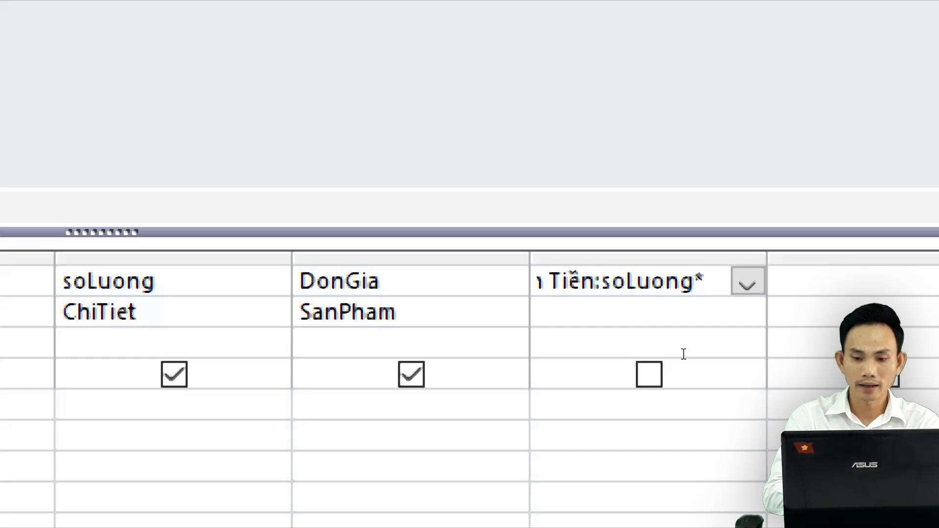
{"action": "type", "text": "DonGia"}
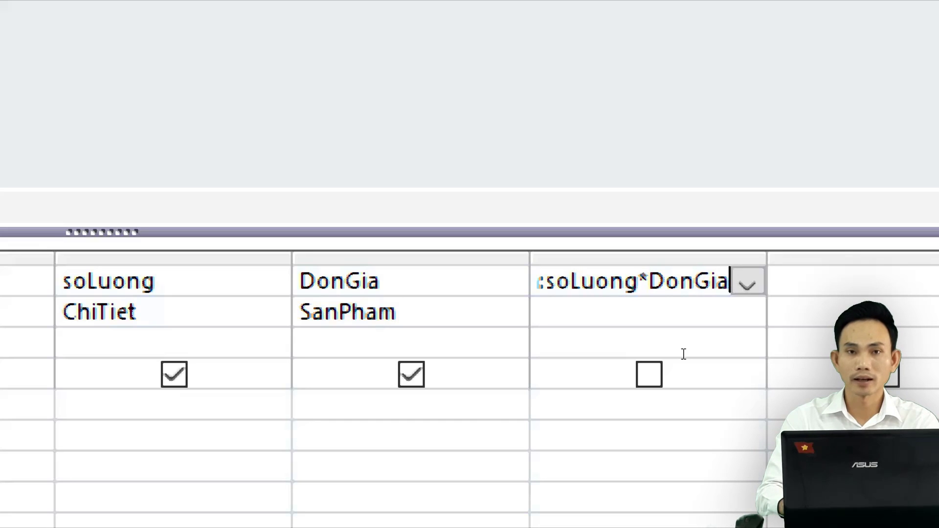
{"action": "key", "text": "Return"}
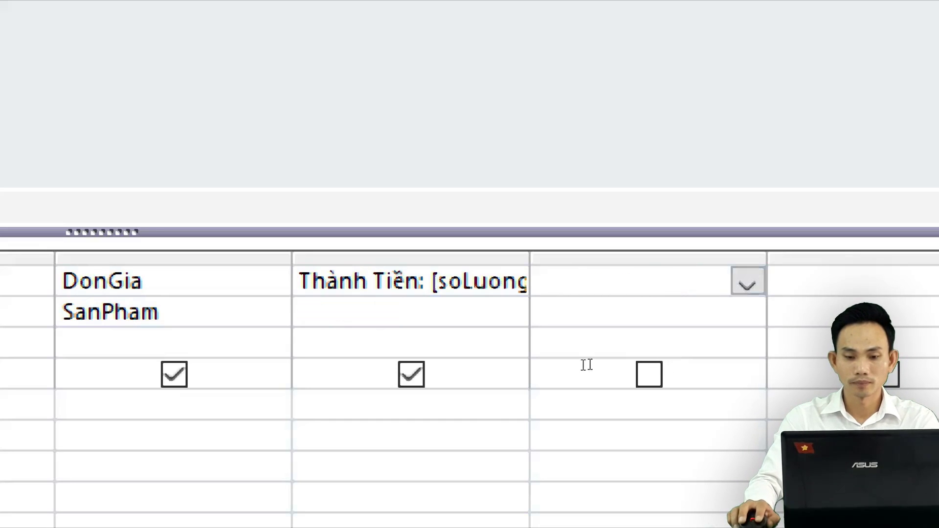
{"action": "left_click_drag", "start_coordinate": [594, 349], "coordinate": [648, 348]}
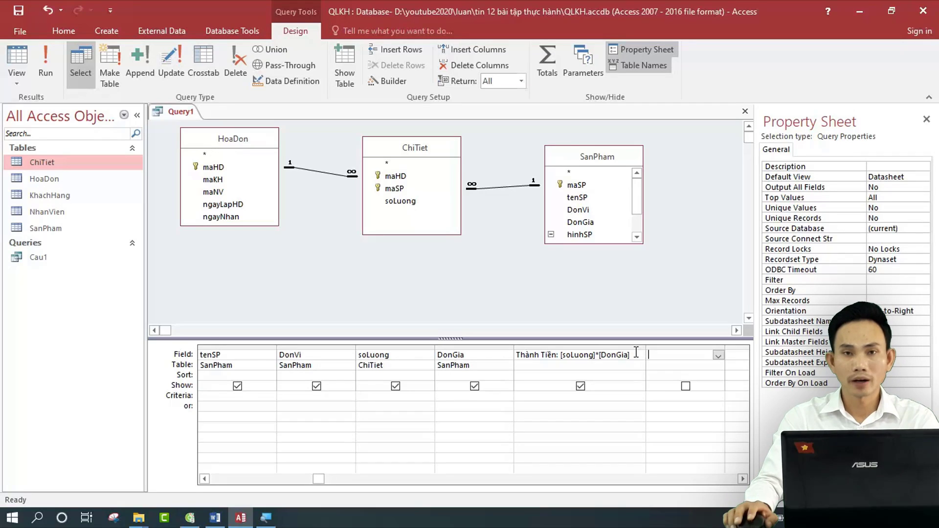
{"action": "left_click", "coordinate": [44, 61]}
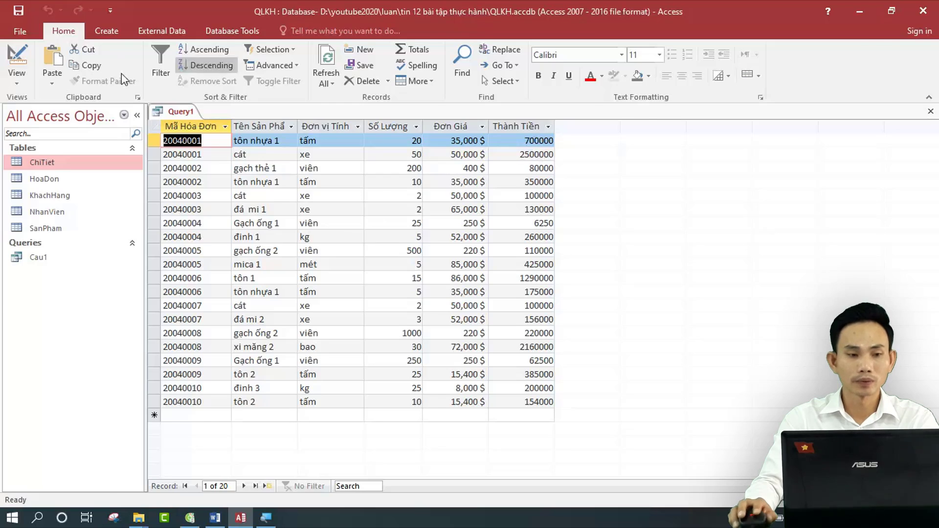
Check the QS3 requirements in the Word exercise sheet and, back in Access, create a new query design with the NhanVien table
{"action": "left_click", "coordinate": [215, 517]}
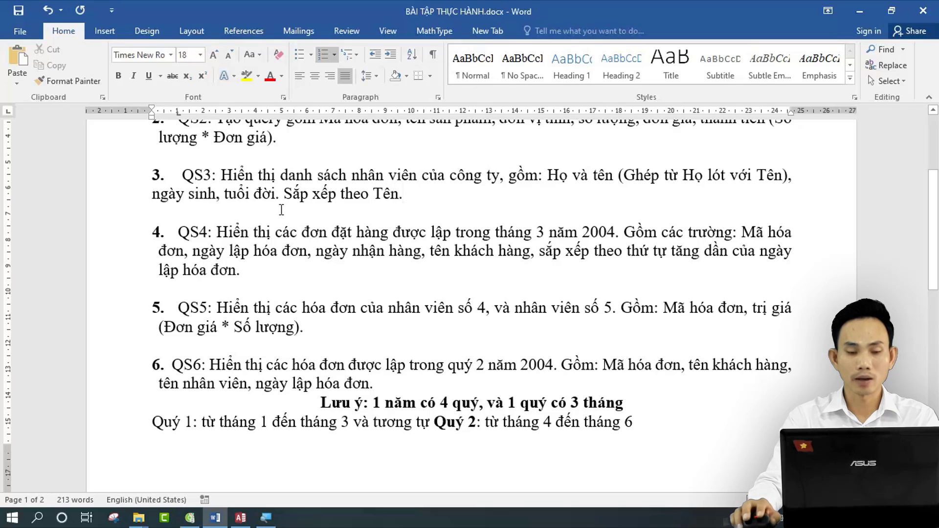
{"action": "left_click", "coordinate": [240, 518]}
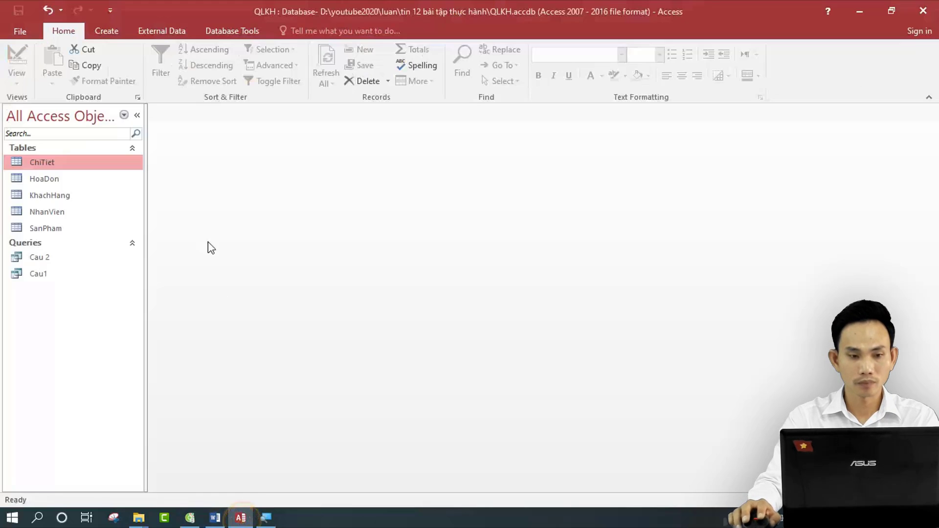
{"action": "left_click", "coordinate": [112, 34]}
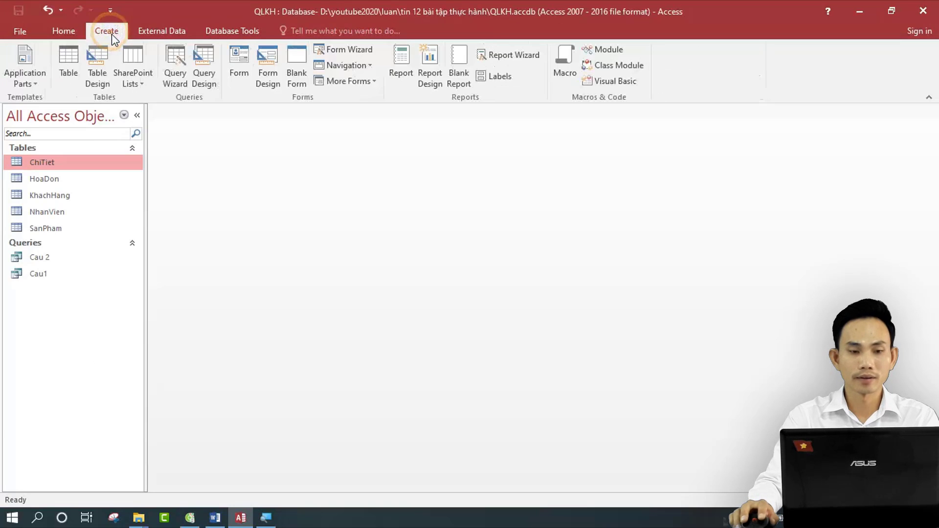
{"action": "left_click", "coordinate": [209, 81]}
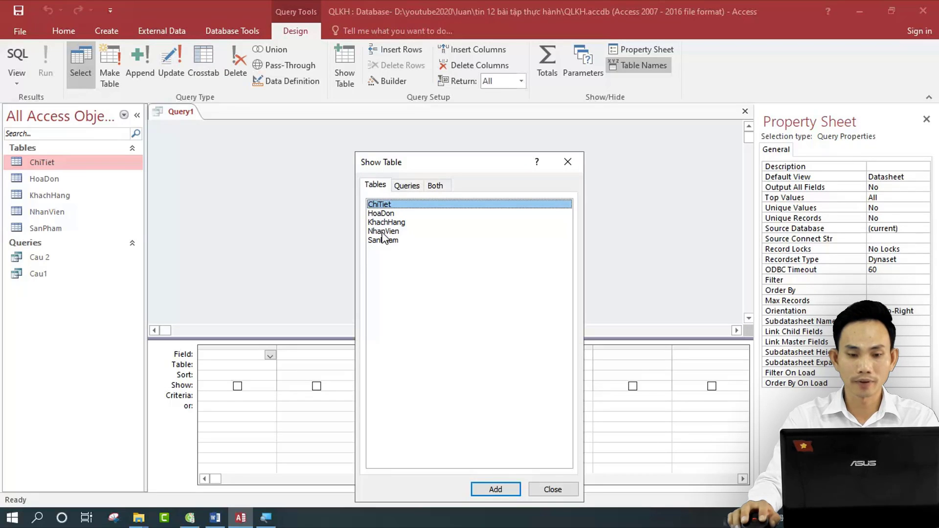
{"action": "double_click", "coordinate": [383, 231]}
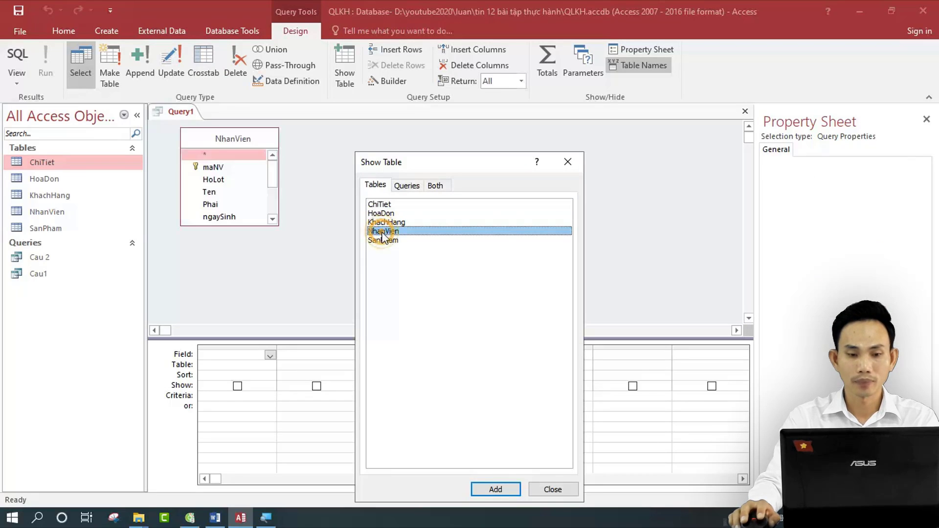
{"action": "left_click", "coordinate": [568, 166]}
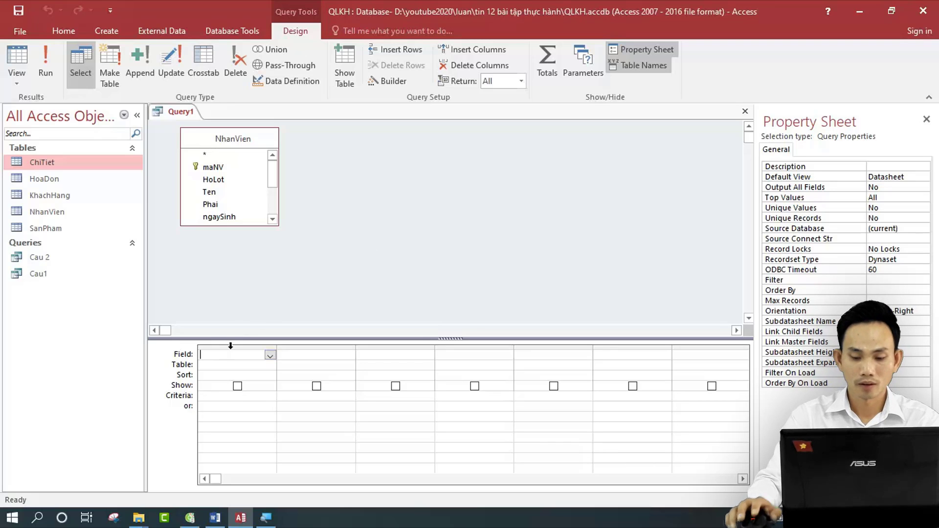
Start a calculated field in the first query column with the label Họ Và Tên:
{"action": "type", "text": "H"}
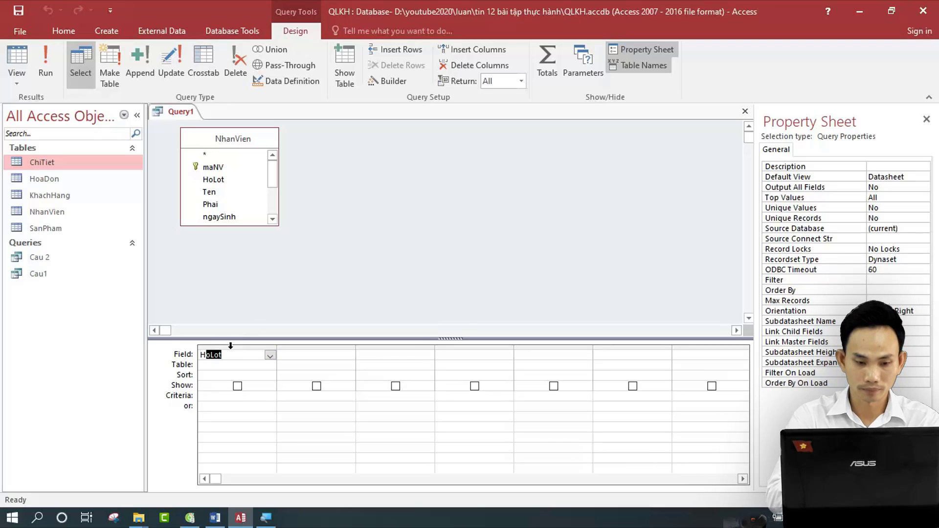
{"action": "type", "text": "ova"}
{"action": "key", "text": "BackSpace"}
{"action": "key", "text": "BackSpace"}
{"action": "key", "text": "BackSpace"}
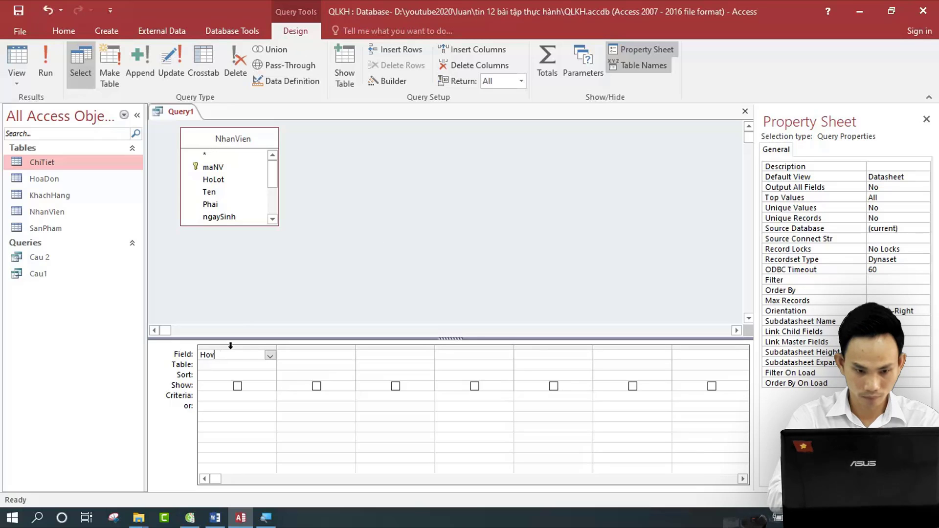
{"action": "type", "text": "Va "}
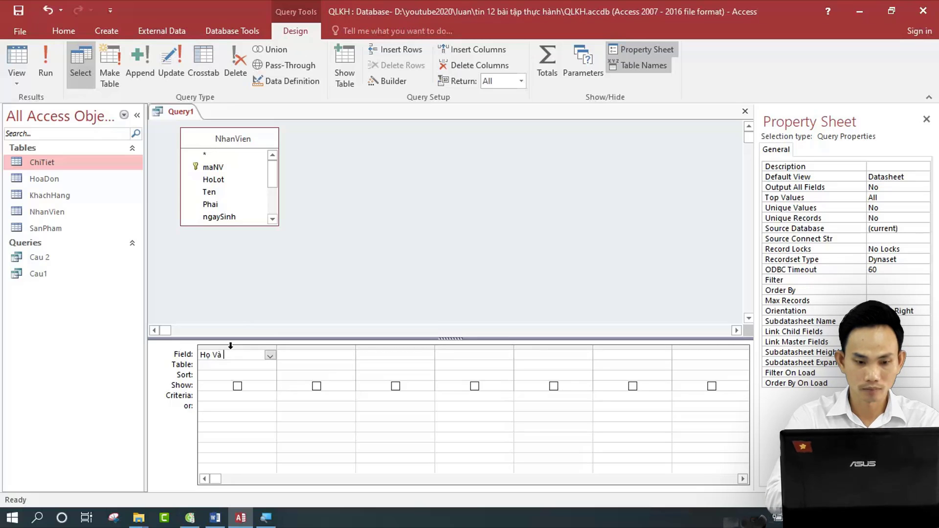
{"action": "type", "text": "Tên"}
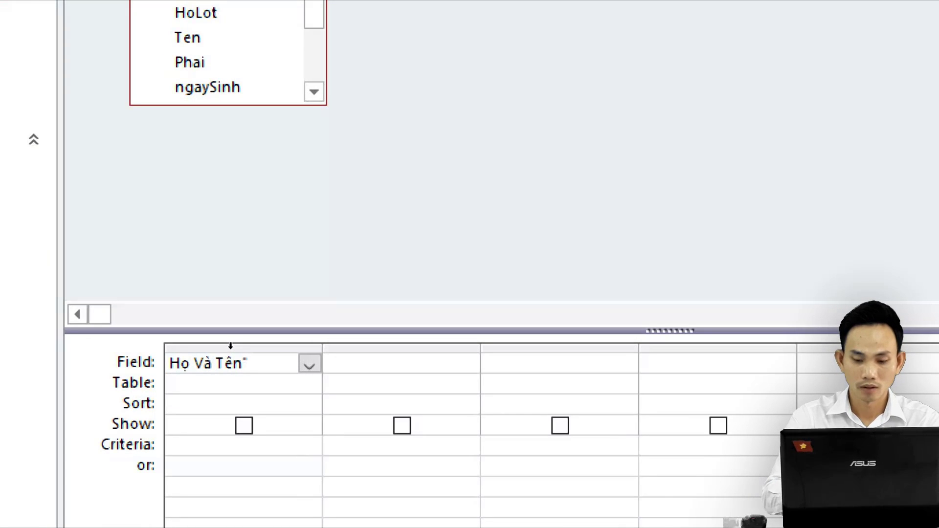
{"action": "type", "text": ":"}
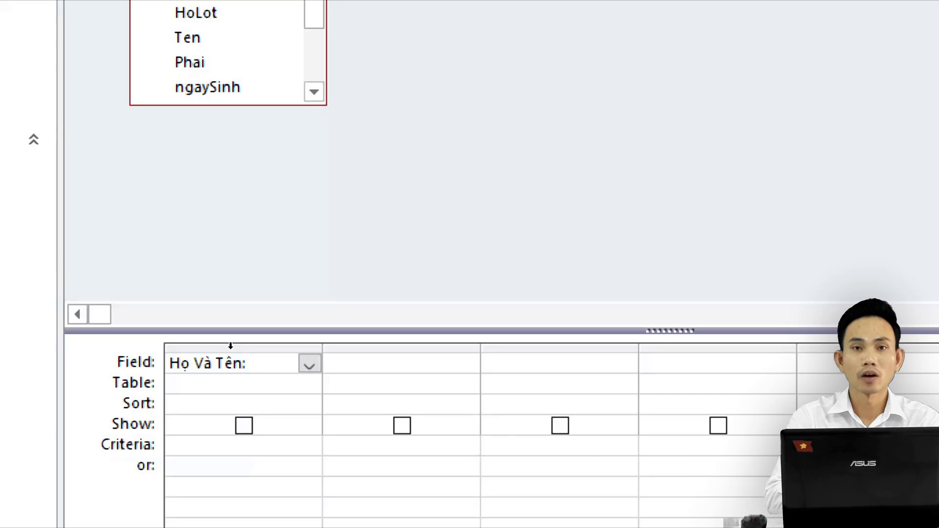
Complete the Họ Và Tên field with the expression HoLot&" "&Ten and fit its column to the full expression
{"action": "type", "text": "Ho"}
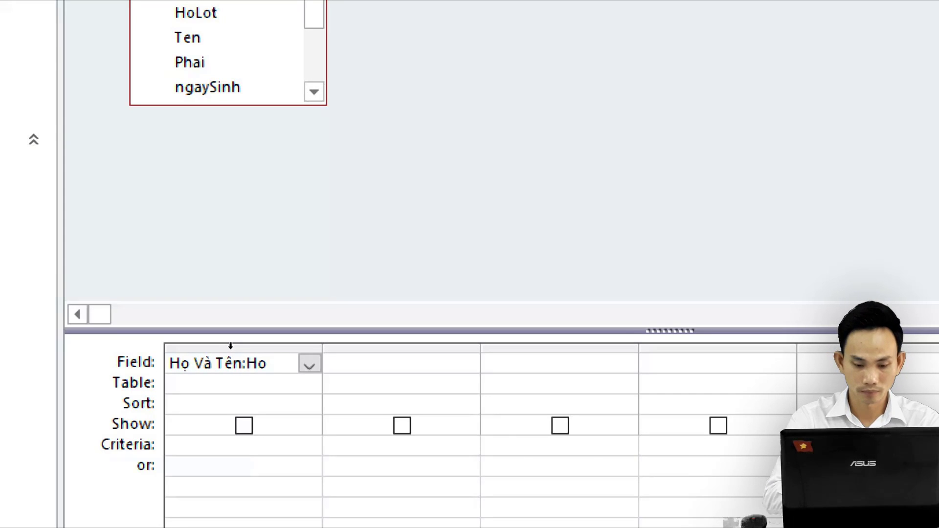
{"action": "type", "text": "Lot"}
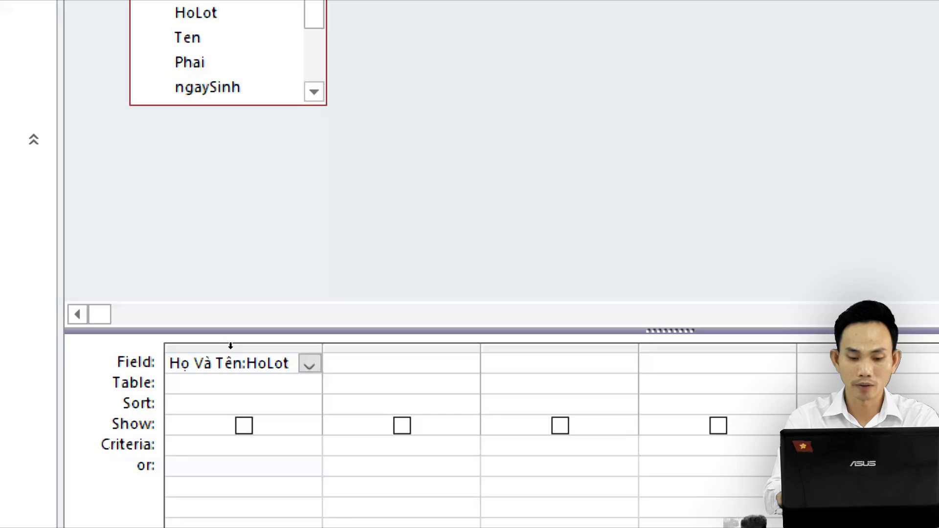
{"action": "type", "text": "&\""}
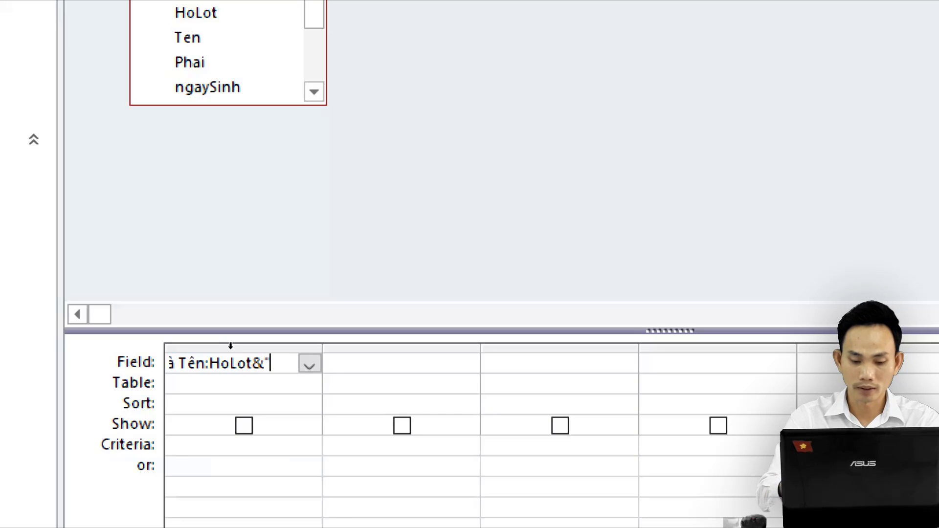
{"action": "type", "text": " \"&"}
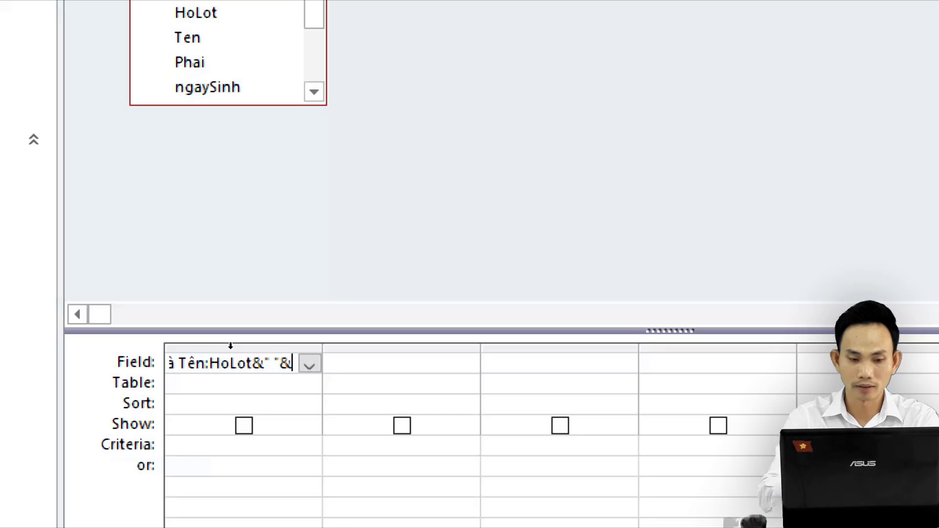
{"action": "type", "text": "Tê"}
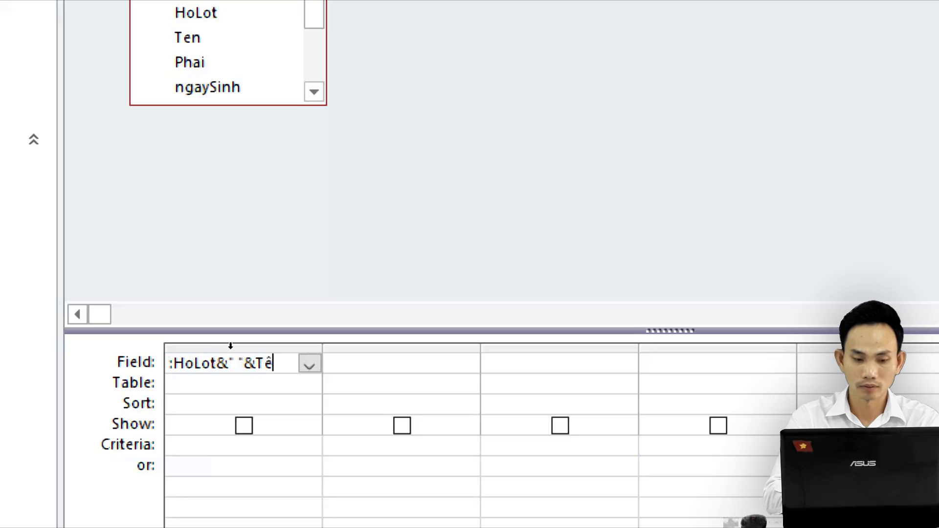
{"action": "key", "text": "BackSpace"}
{"action": "type", "text": "en"}
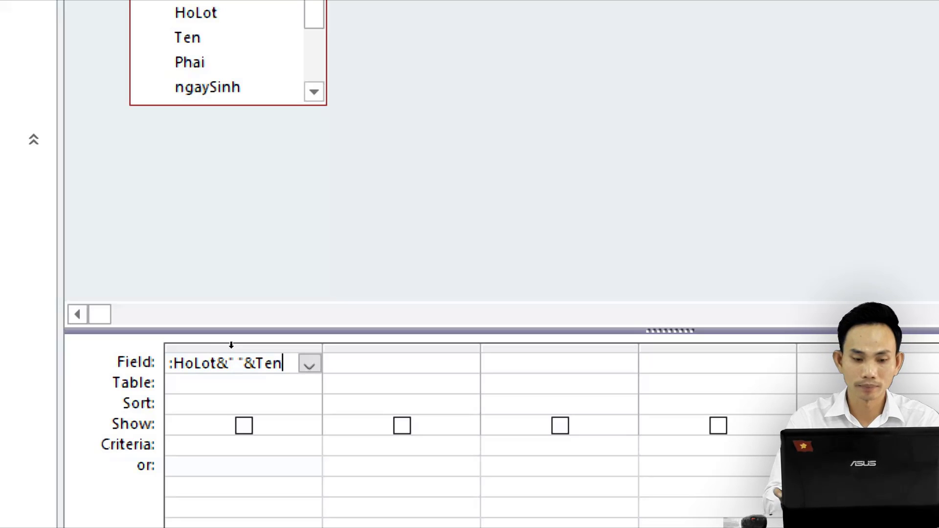
{"action": "key", "text": "Return"}
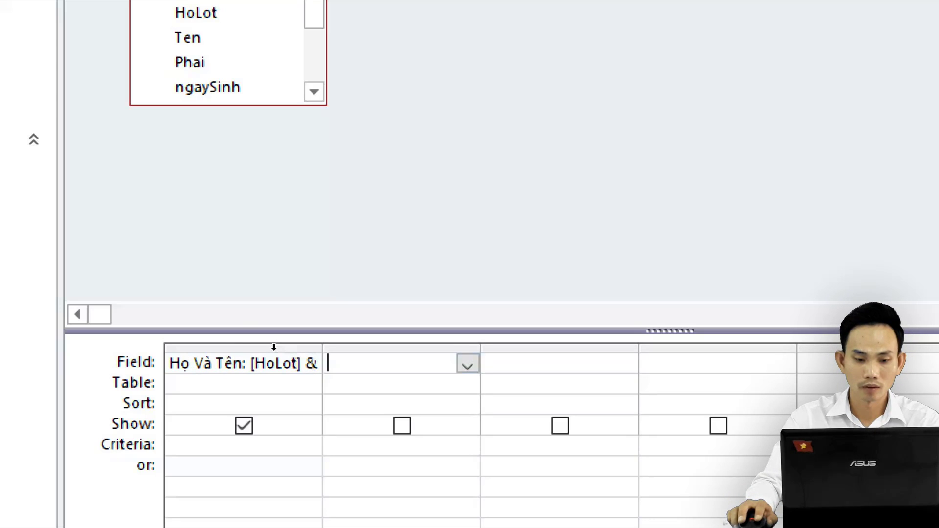
{"action": "double_click", "coordinate": [321, 348]}
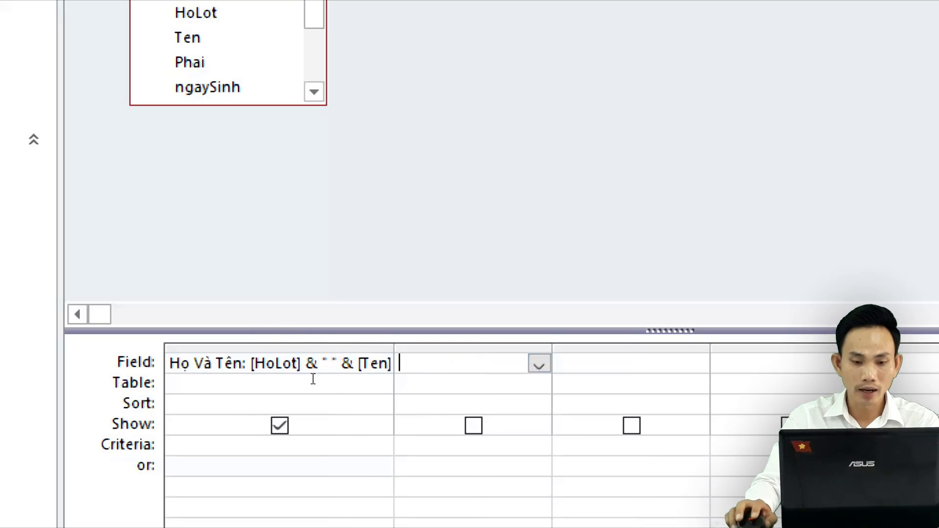
Add the ngaySinh field after Họ Và Tên and start a calculated field Tuổi: with the expression year(date())-
{"action": "double_click", "coordinate": [224, 214]}
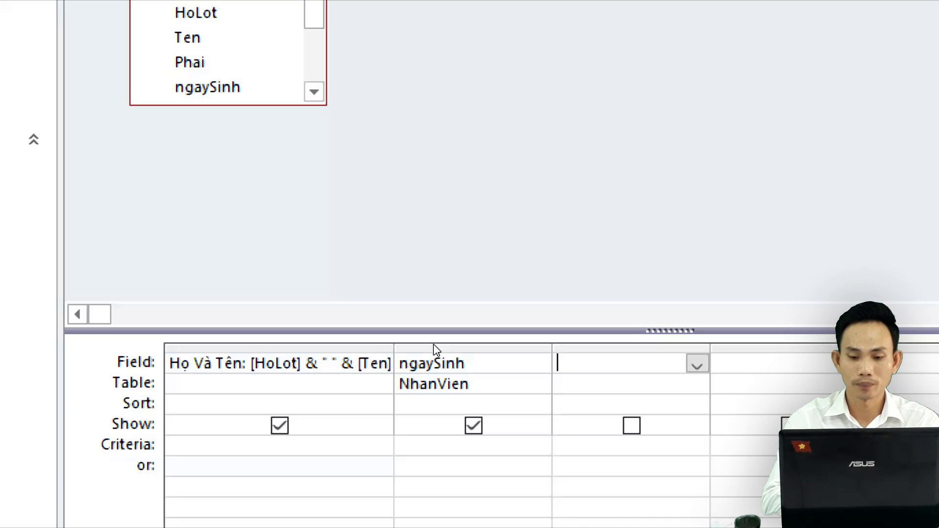
{"action": "type", "text": "Tuổi"}
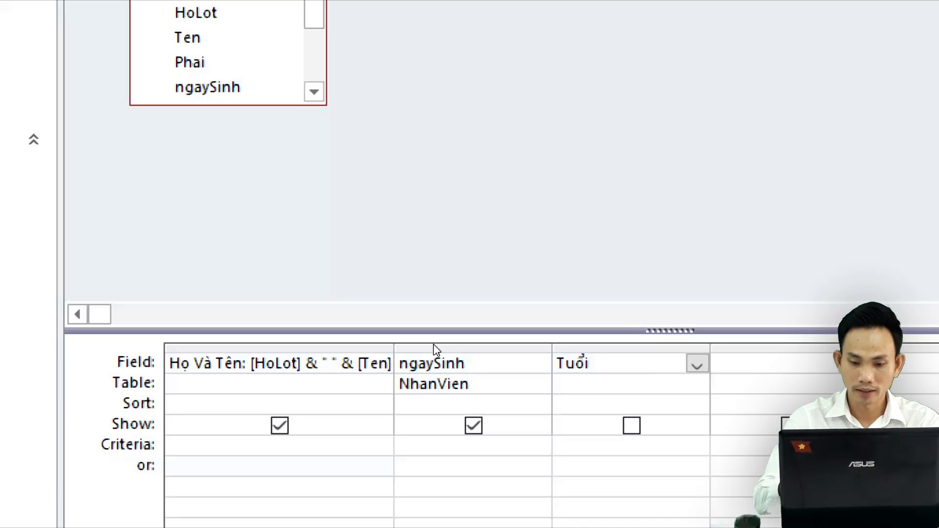
{"action": "type", "text": ":"}
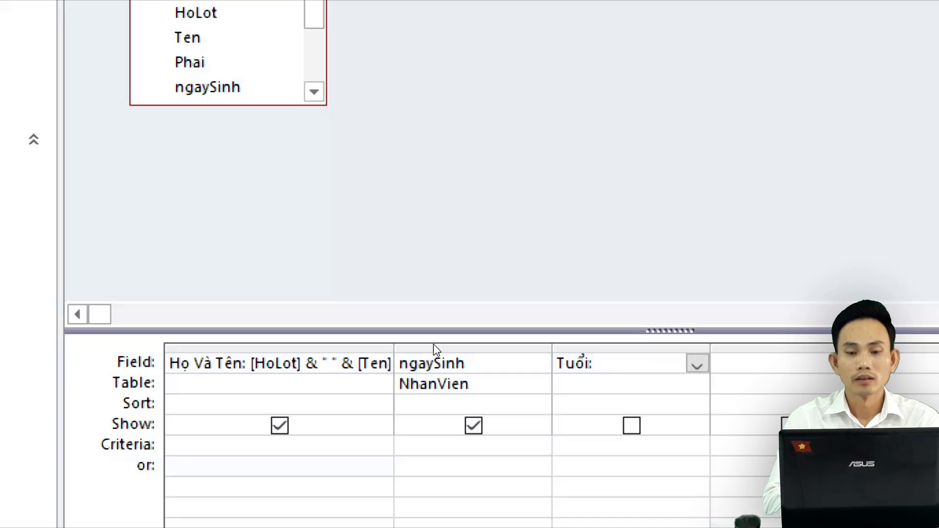
{"action": "type", "text": "y"}
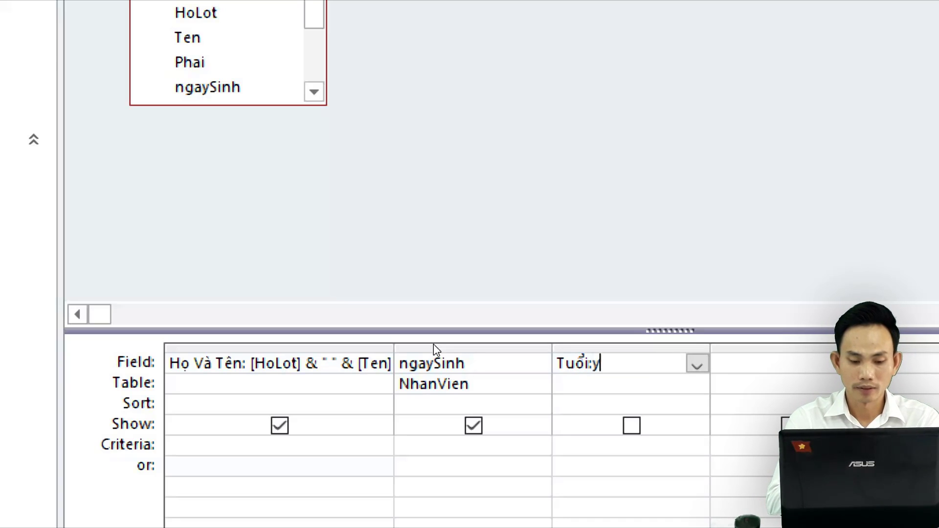
{"action": "type", "text": "ear()"}
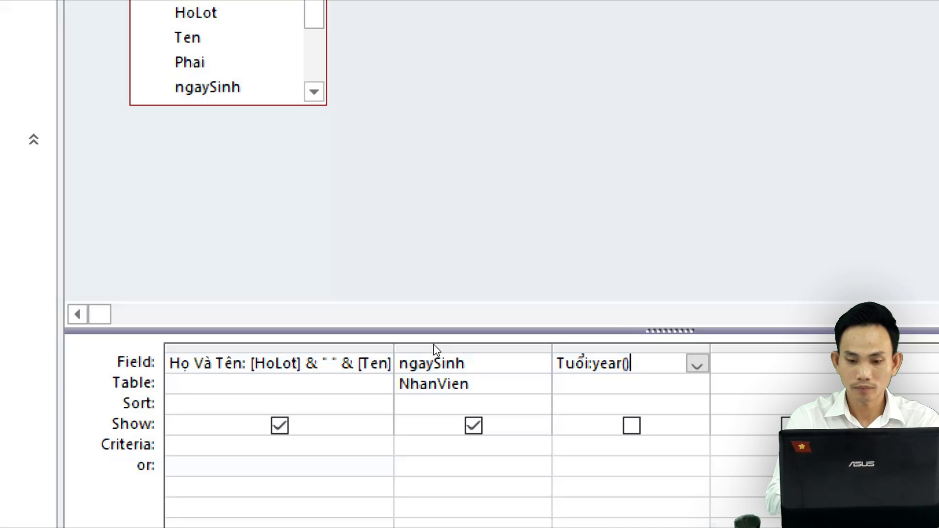
{"action": "key", "text": "Left"}
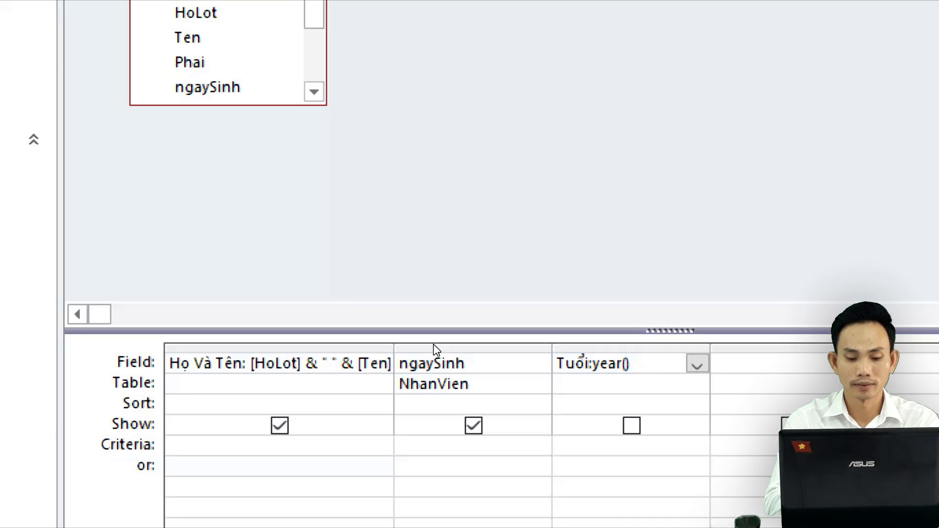
{"action": "type", "text": "date()"}
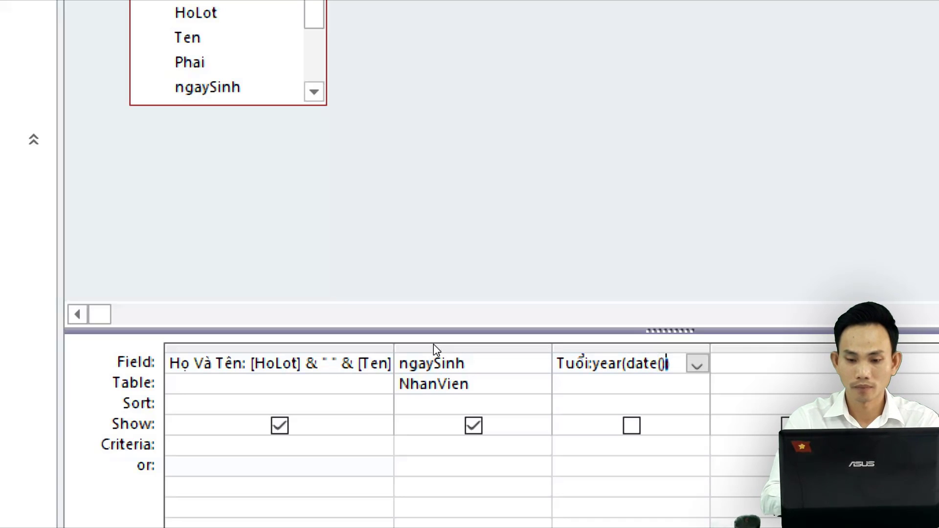
{"action": "type", "text": "-"}
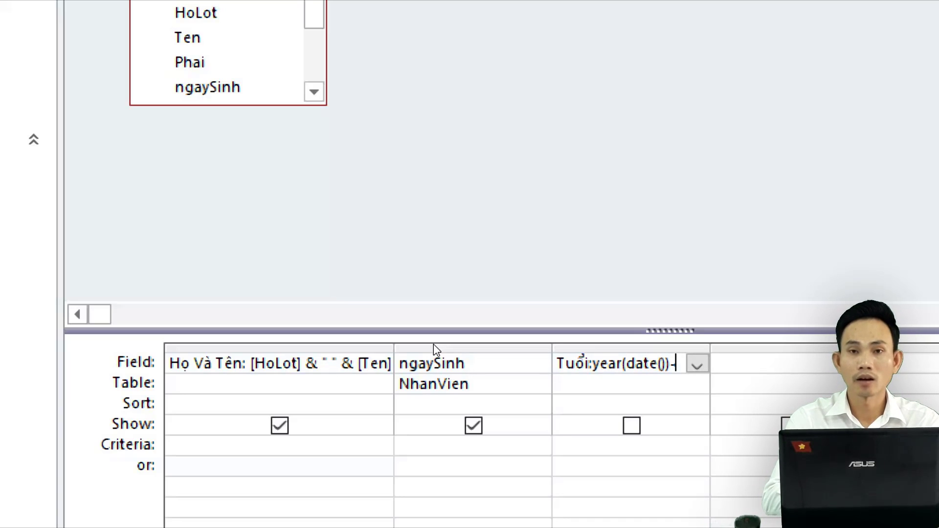
Complete the Tuổi expression by subtracting year(ngaySinh) and fit its column to the full expression
{"action": "type", "text": "year"}
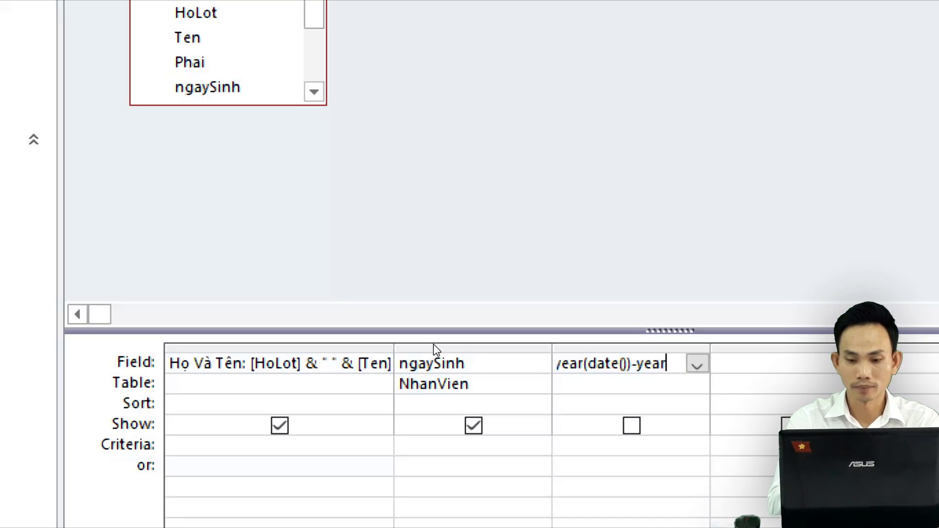
{"action": "type", "text": "("}
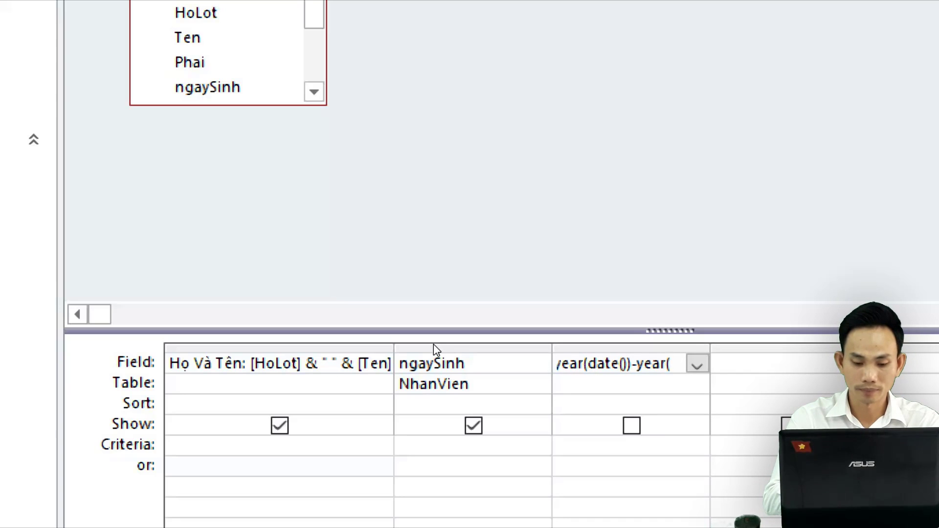
{"action": "type", "text": "ngya"}
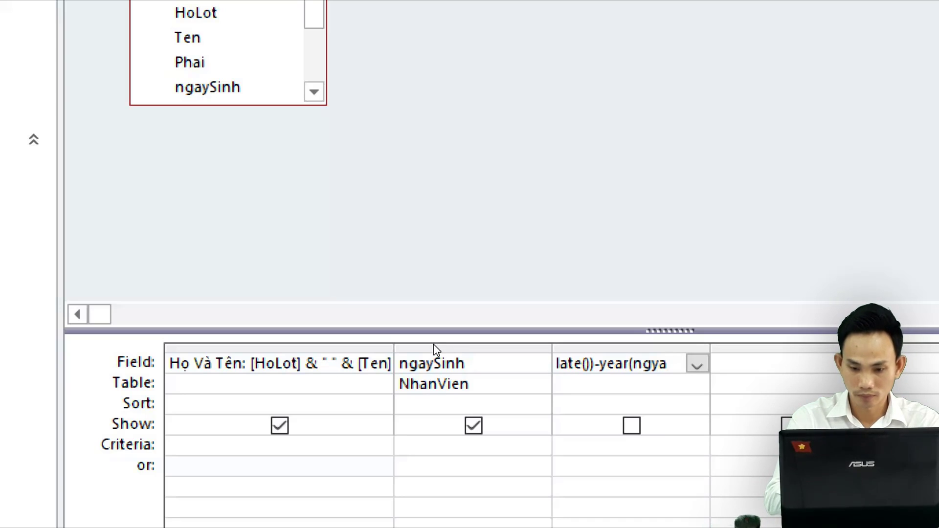
{"action": "key", "text": "BackSpace"}
{"action": "key", "text": "BackSpace"}
{"action": "type", "text": "ay"}
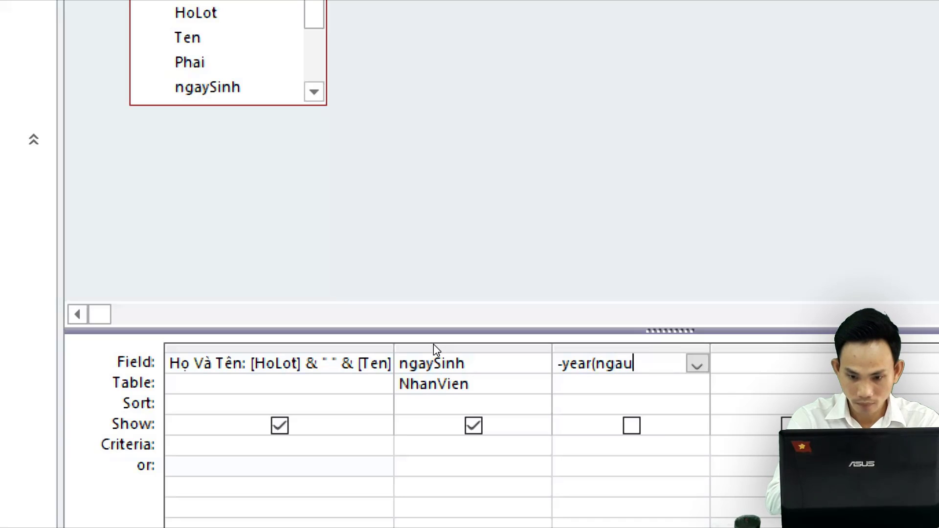
{"action": "type", "text": "Si"}
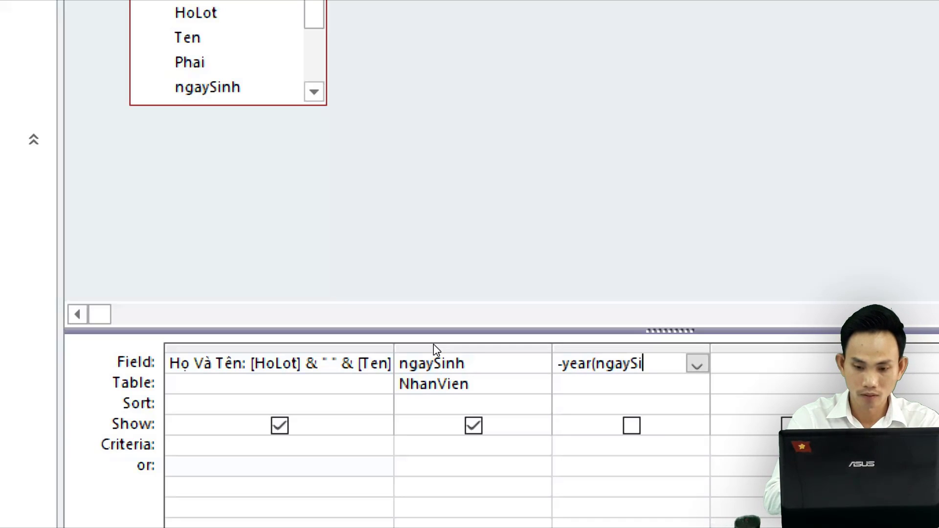
{"action": "type", "text": "nh)"}
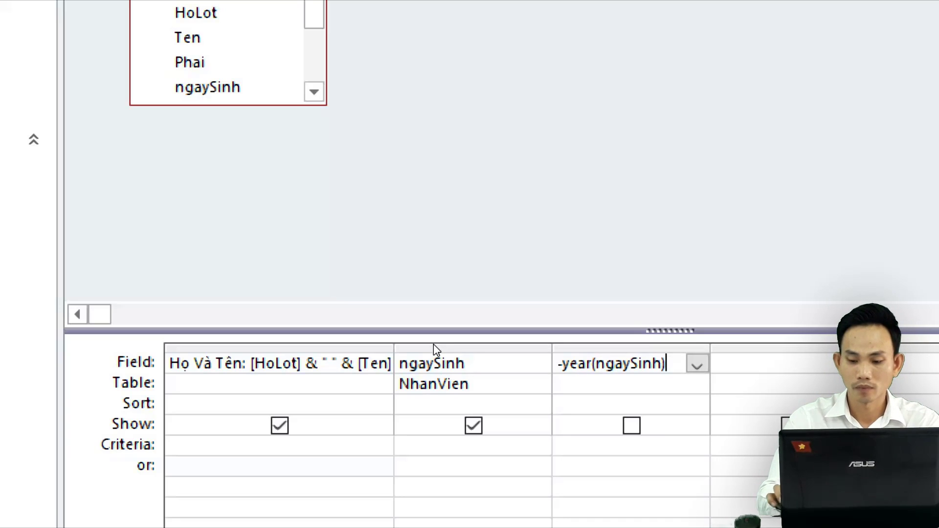
{"action": "key", "text": "Return"}
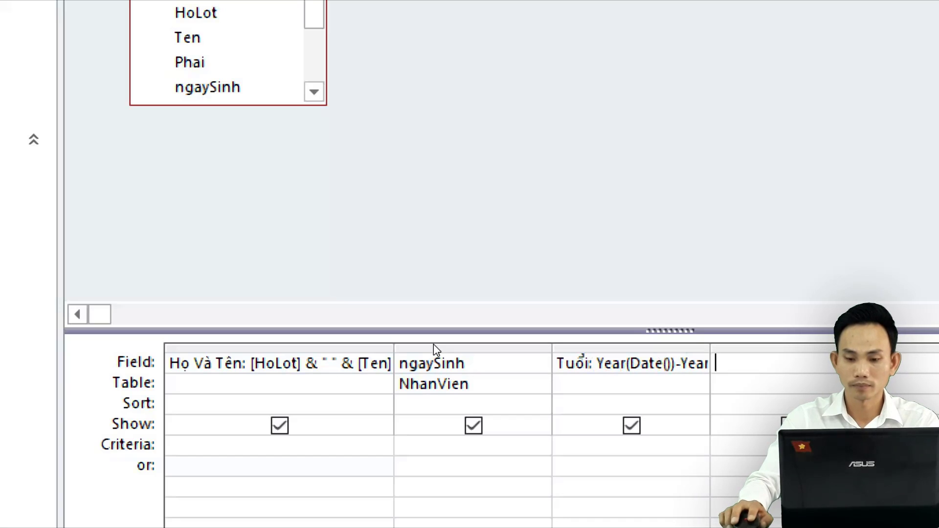
{"action": "left_click", "coordinate": [470, 347]}
{"action": "double_click", "coordinate": [515, 348]}
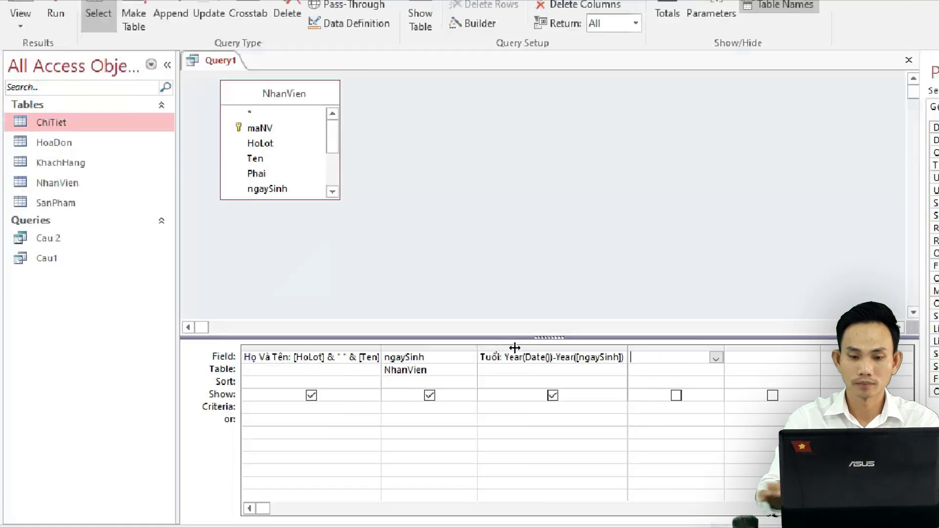
Run the query and widen the Họ Và Tên column in the results so the full names fit
{"action": "key", "text": "F4"}
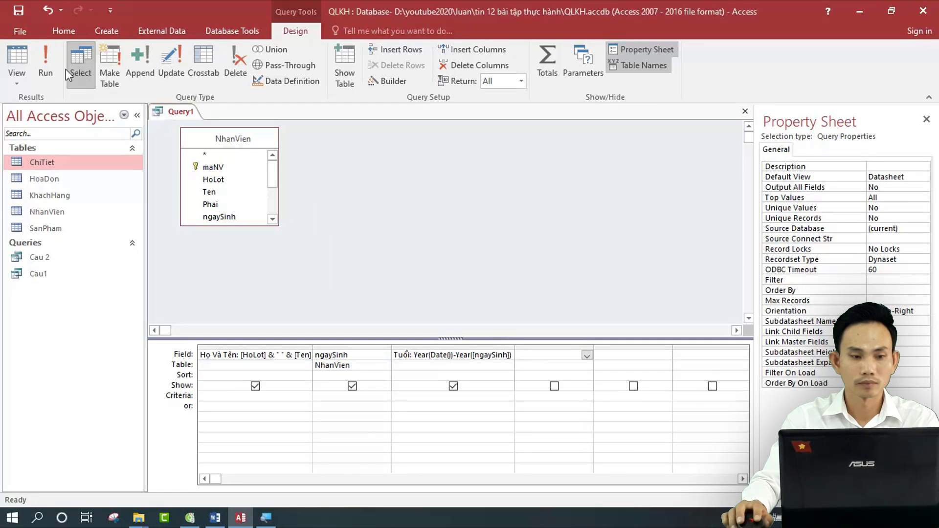
{"action": "left_click", "coordinate": [51, 63]}
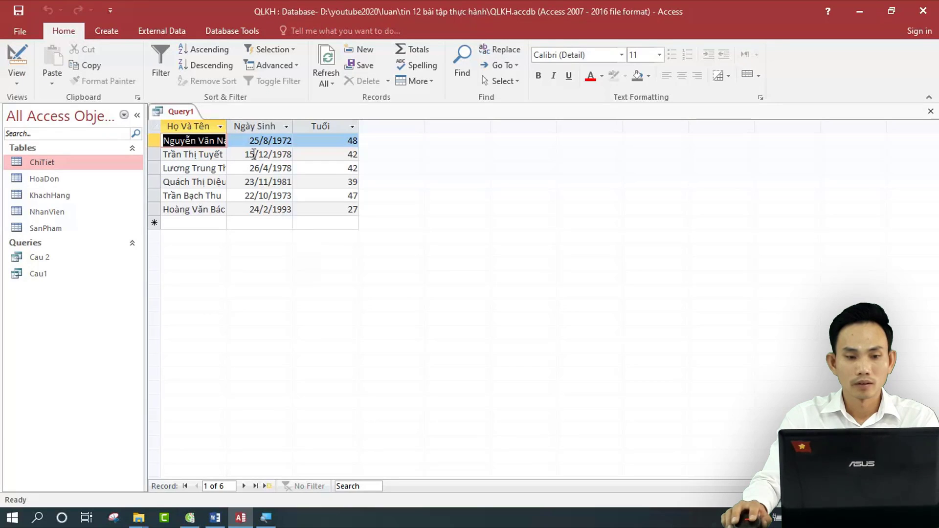
{"action": "left_click", "coordinate": [224, 126]}
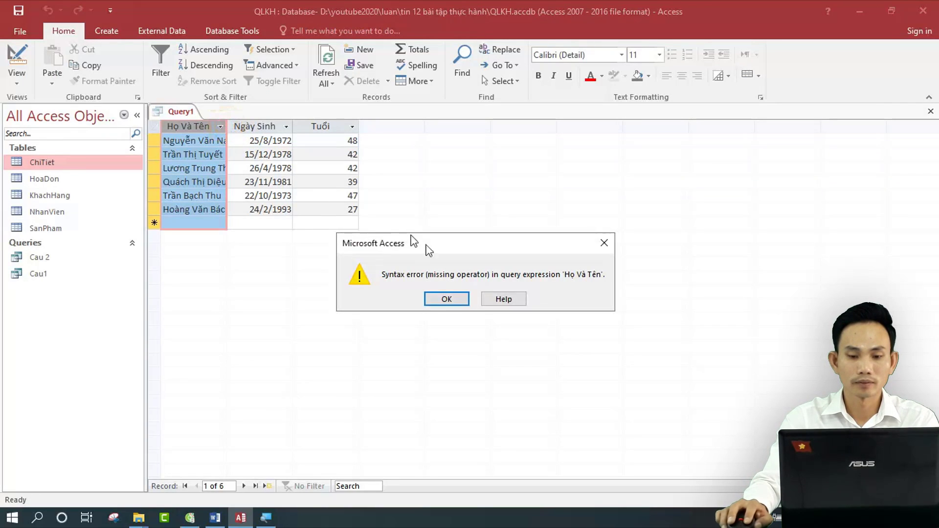
{"action": "left_click", "coordinate": [605, 243]}
{"action": "left_click", "coordinate": [220, 126]}
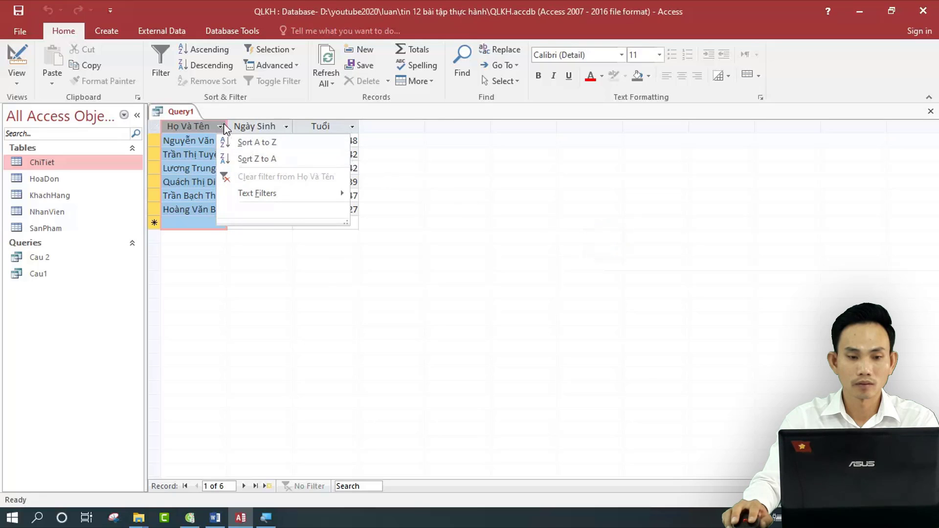
{"action": "left_click", "coordinate": [255, 128]}
{"action": "left_click_drag", "start_coordinate": [228, 126], "coordinate": [253, 127]}
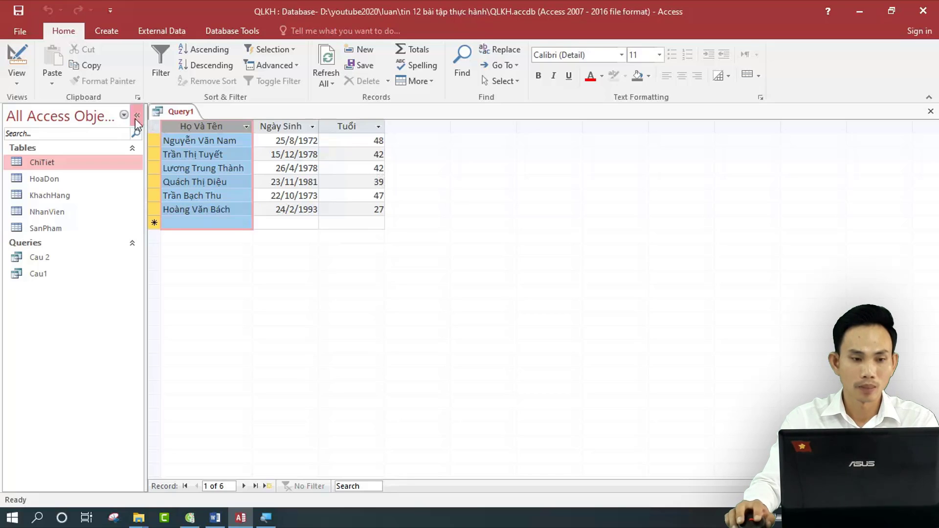
Return to the query's design, set the Họ Và Tên field to sort Ascending, and run the query again
{"action": "left_click", "coordinate": [17, 58]}
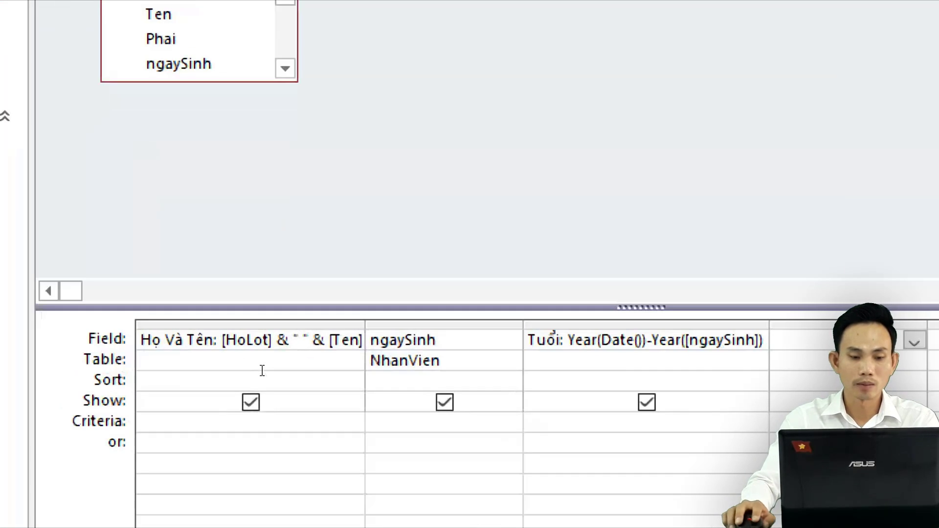
{"action": "left_click", "coordinate": [251, 374]}
{"action": "left_click", "coordinate": [276, 391]}
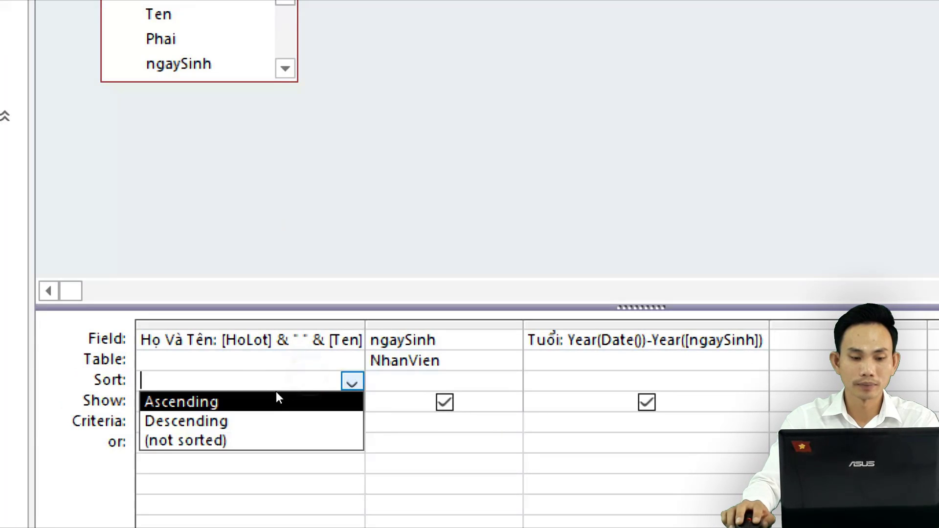
{"action": "left_click", "coordinate": [274, 386]}
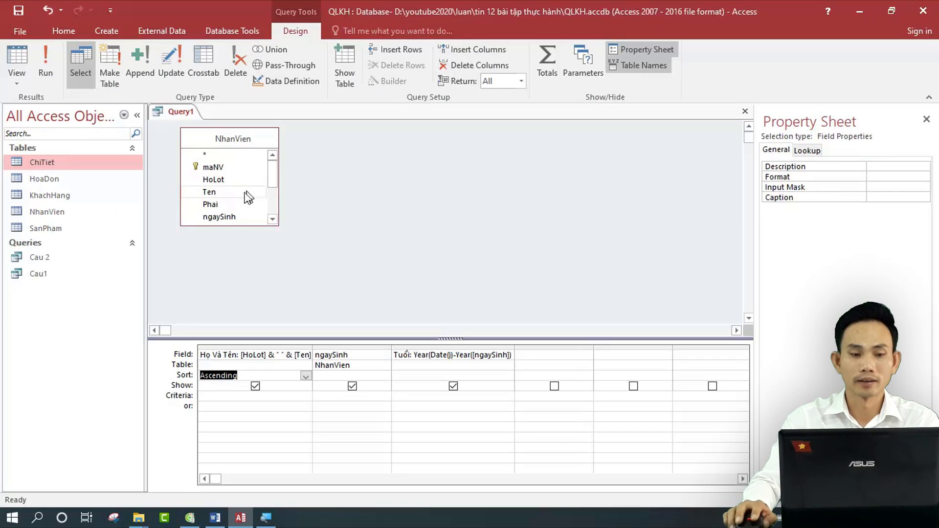
{"action": "left_click", "coordinate": [46, 74]}
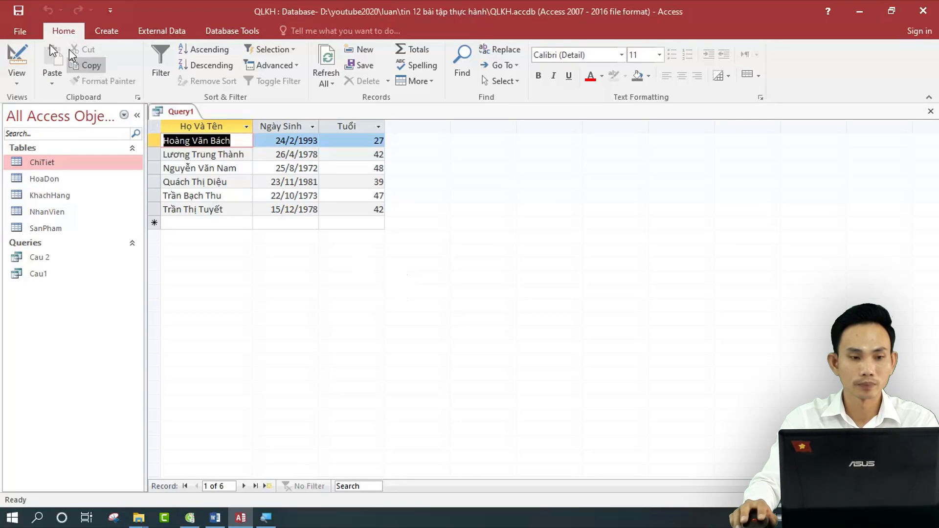
Save the query as Cau 3 and close it
{"action": "left_click", "coordinate": [18, 10]}
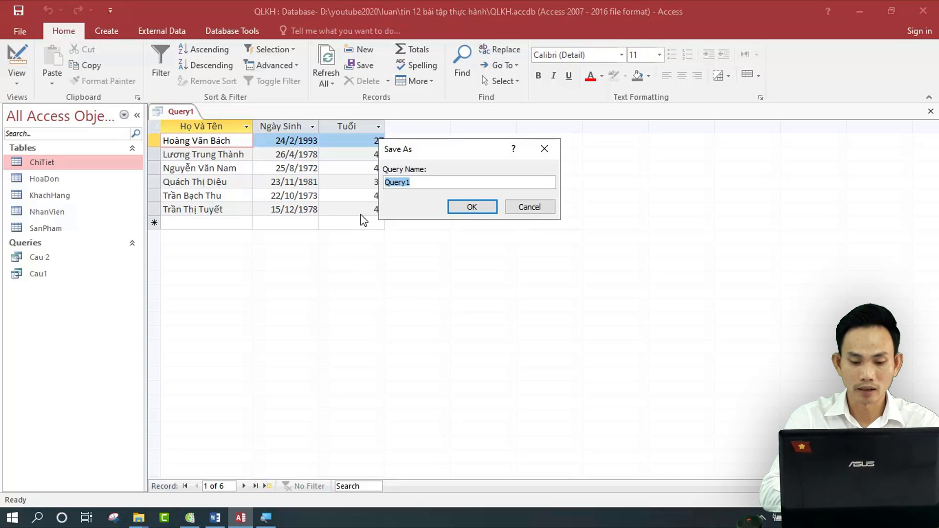
{"action": "type", "text": "Cau 3"}
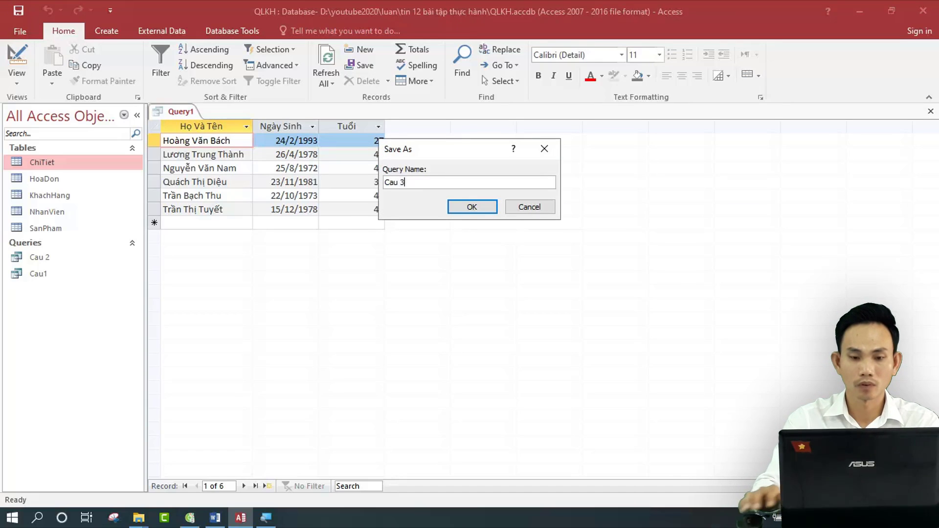
{"action": "left_click", "coordinate": [465, 210]}
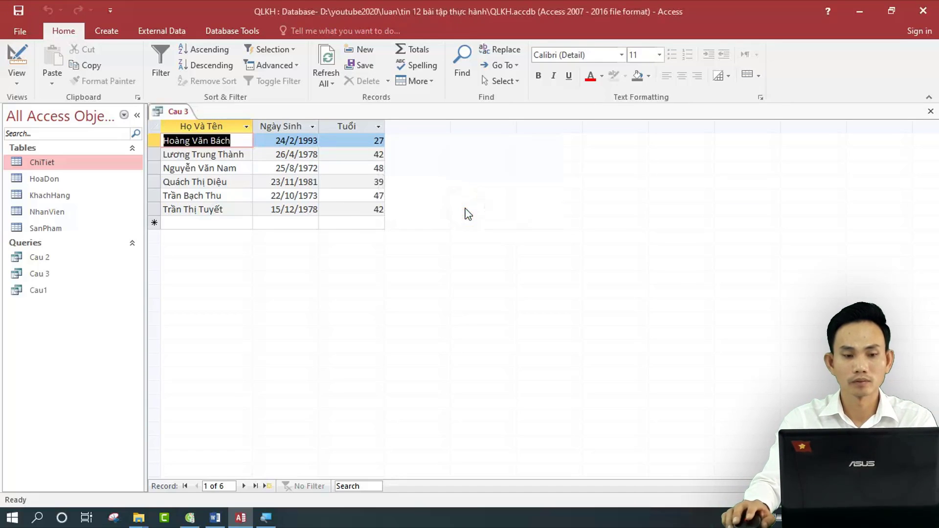
{"action": "right_click", "coordinate": [175, 118]}
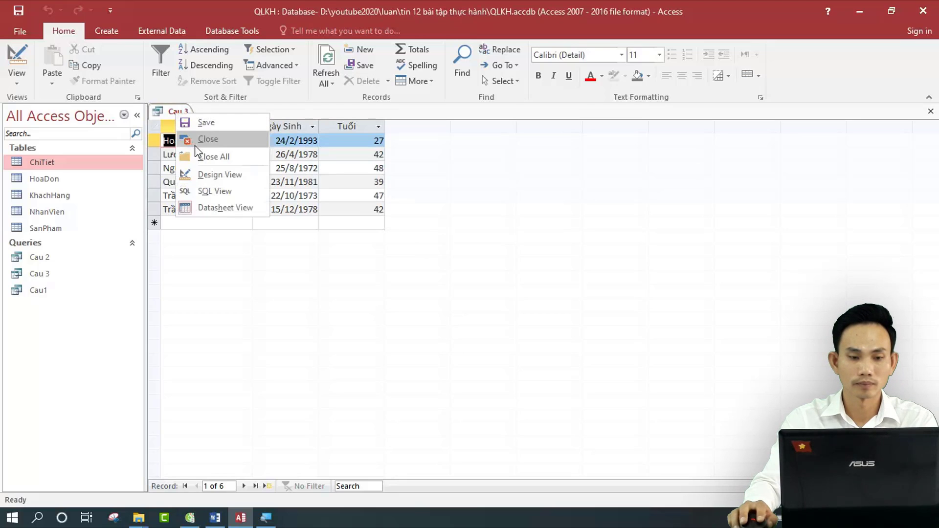
{"action": "left_click", "coordinate": [197, 138]}
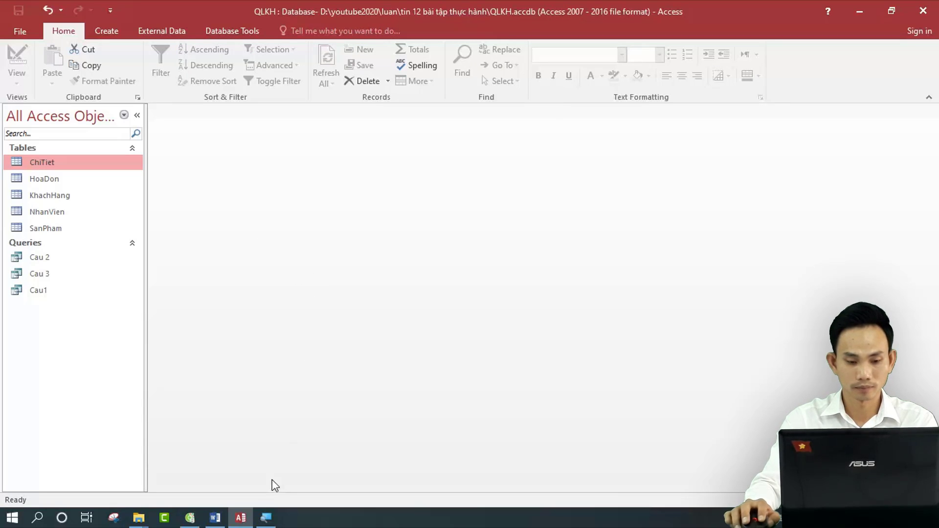
Check the QS4 requirements in the Word exercise sheet and, back in Access, create a new query design with the HoaDon and KhachHang tables
{"action": "left_click", "coordinate": [215, 518]}
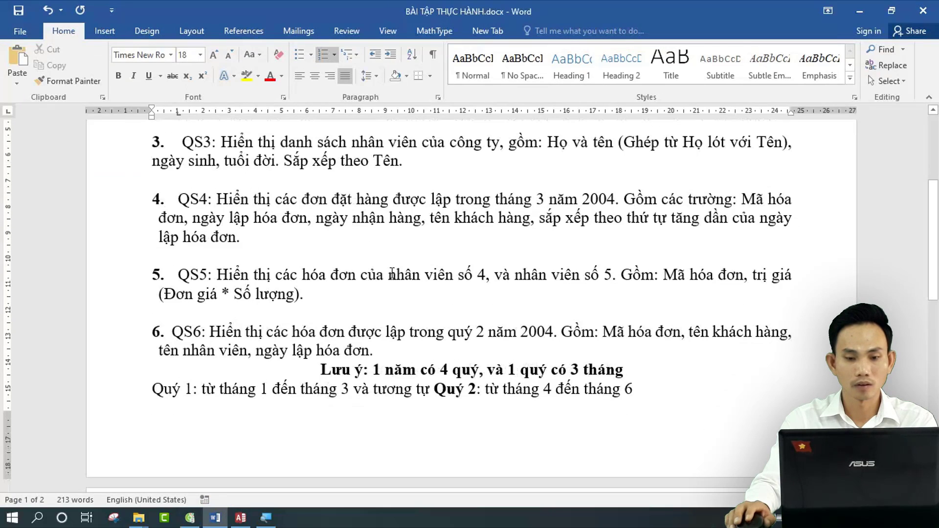
{"action": "scroll", "coordinate": [404, 274], "scroll_direction": "down", "scroll_amount": 1}
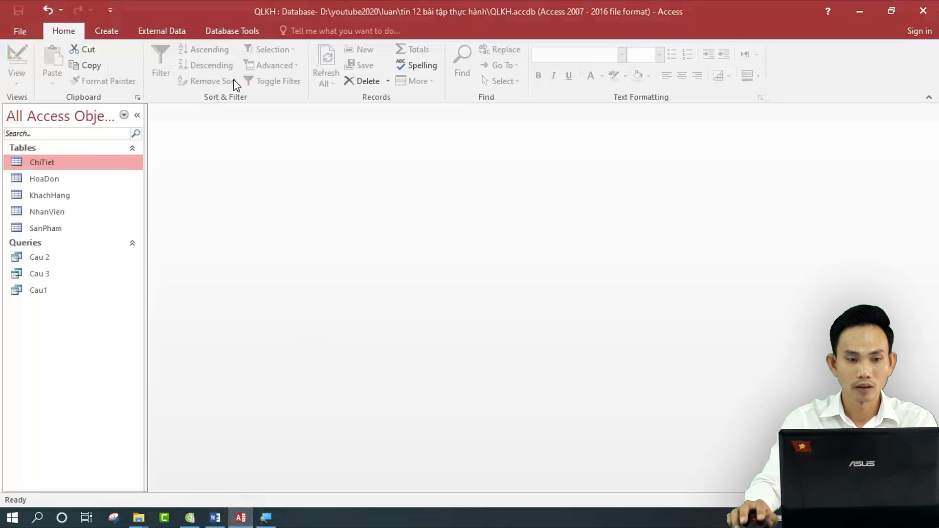
{"action": "left_click", "coordinate": [108, 31]}
{"action": "left_click", "coordinate": [206, 73]}
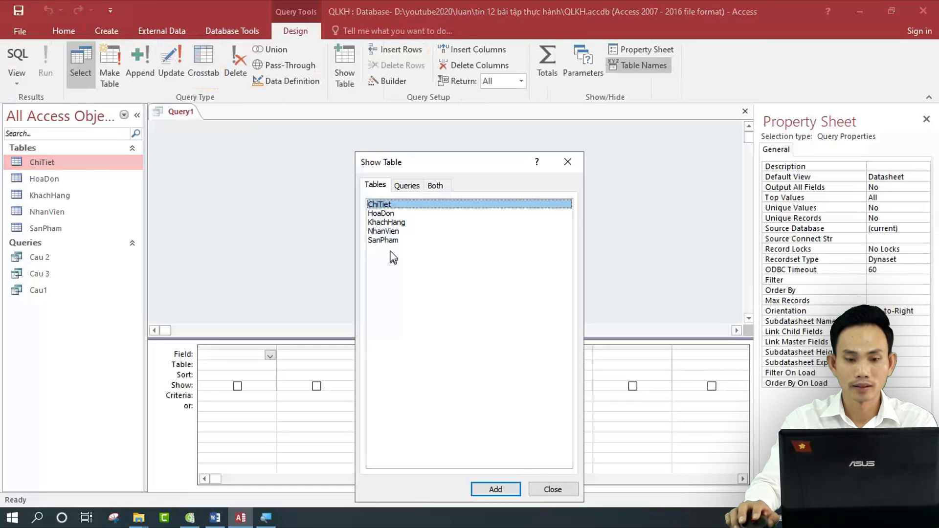
{"action": "double_click", "coordinate": [385, 213]}
{"action": "left_click", "coordinate": [387, 223]}
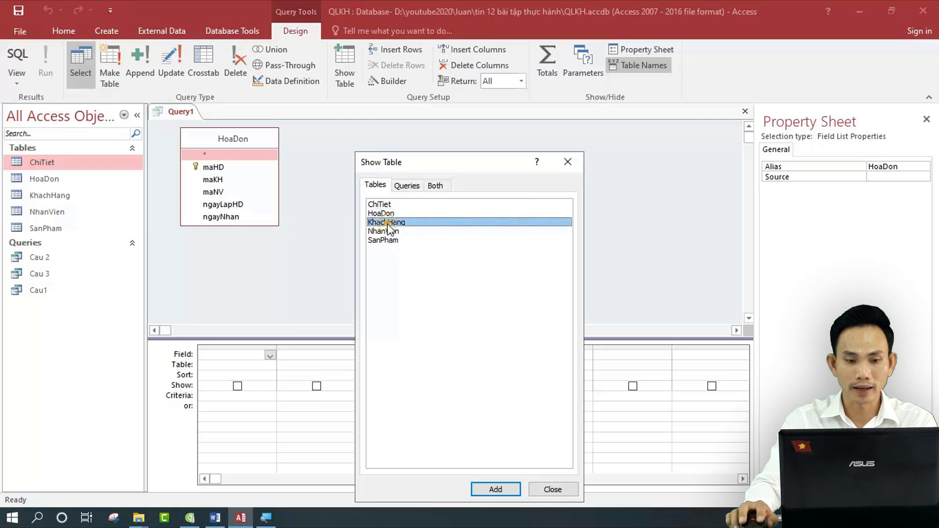
{"action": "double_click", "coordinate": [387, 223]}
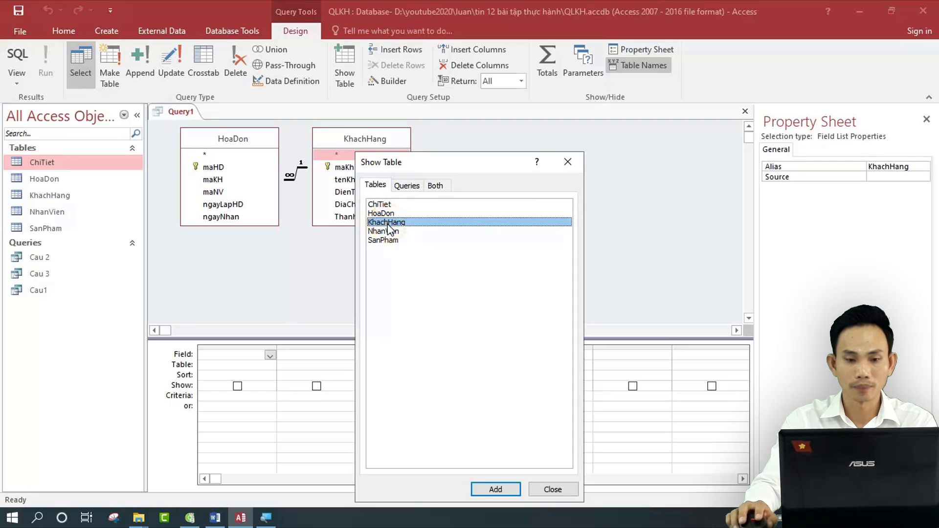
Finish adding tables and move the KhachHang table farther from HoaDon in the query design
{"action": "left_click", "coordinate": [552, 490]}
{"action": "left_click", "coordinate": [385, 138]}
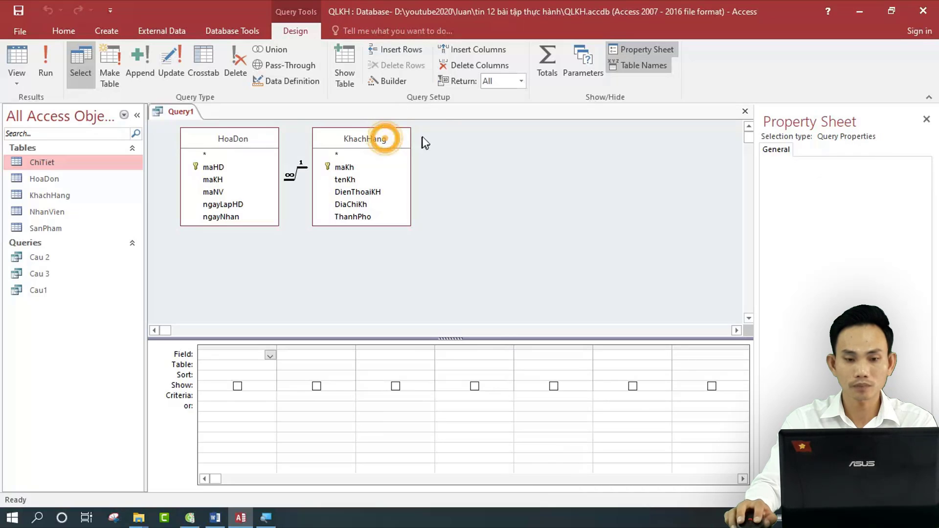
{"action": "left_click_drag", "start_coordinate": [385, 138], "coordinate": [422, 136]}
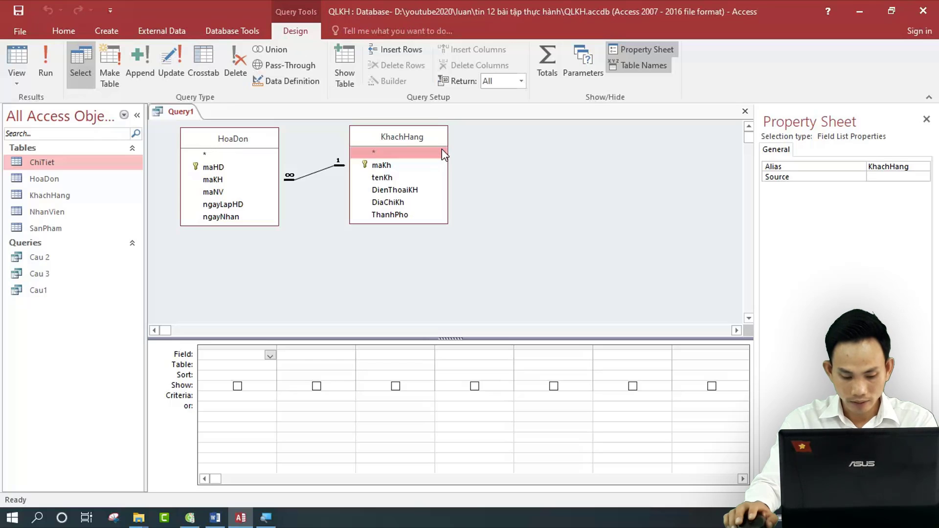
Add maHD, ngayLapHD and ngayNhan from HoaDon and tenKh from KhachHang to the query as output fields
{"action": "left_click", "coordinate": [225, 168]}
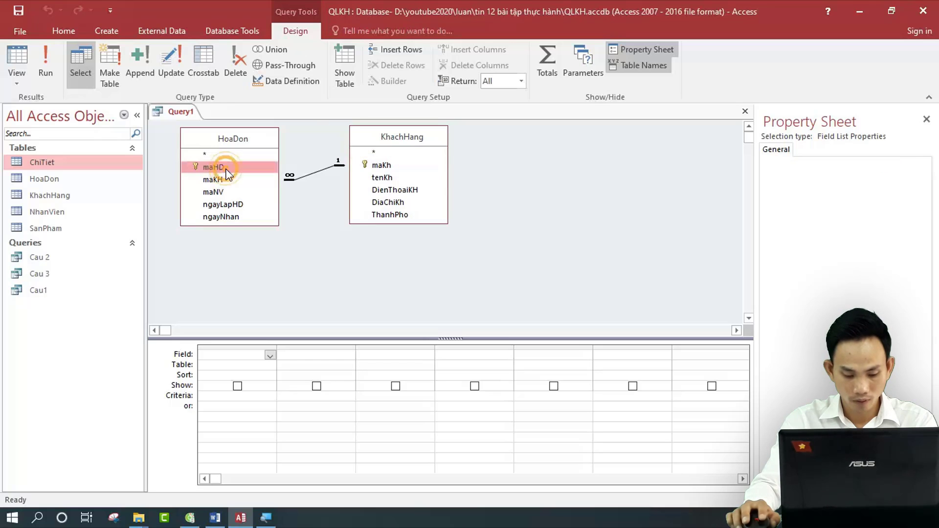
{"action": "double_click", "coordinate": [225, 168]}
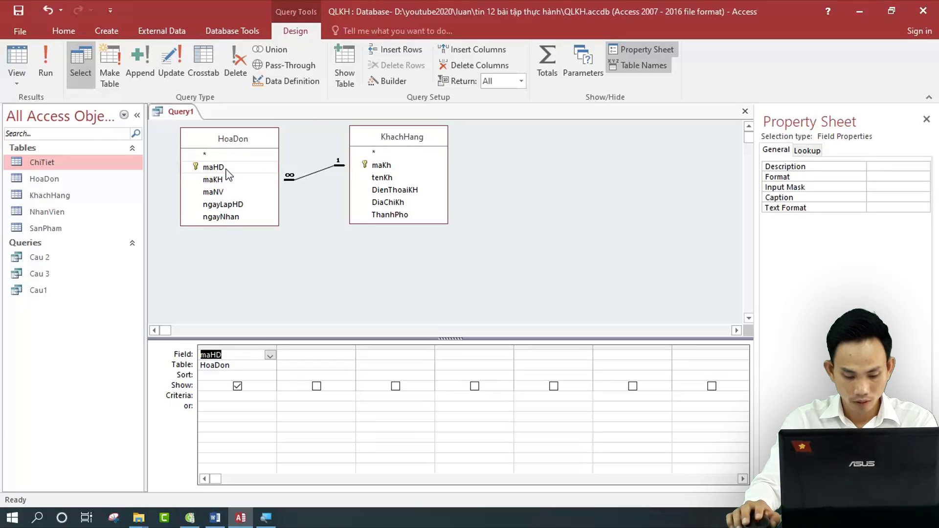
{"action": "double_click", "coordinate": [228, 205]}
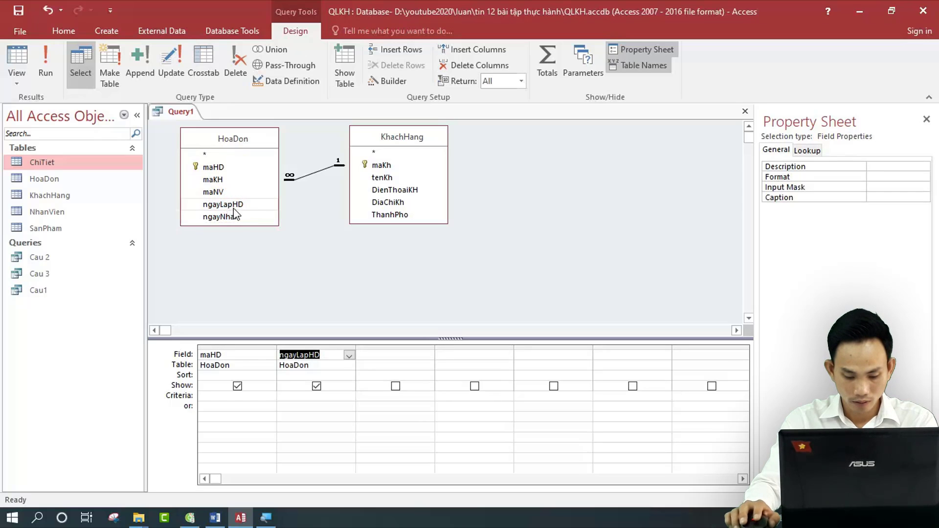
{"action": "double_click", "coordinate": [218, 217]}
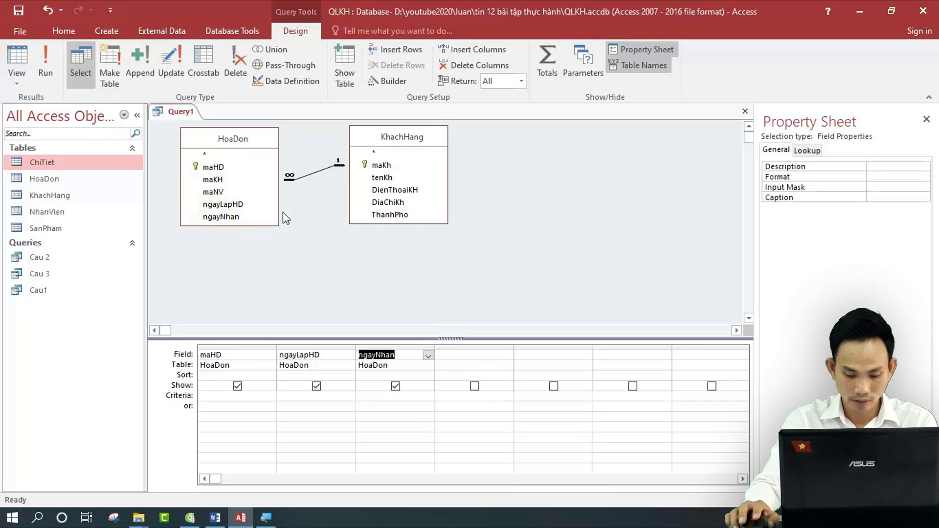
{"action": "left_click", "coordinate": [394, 179]}
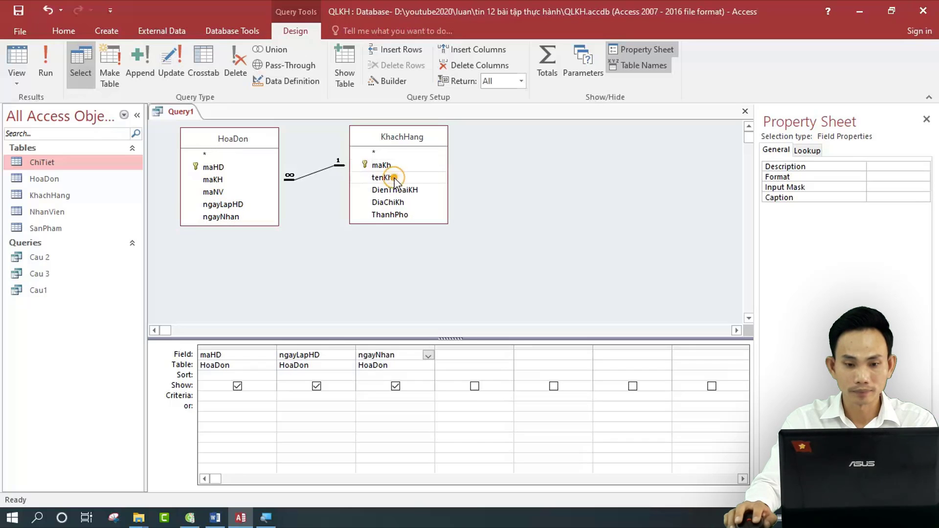
{"action": "double_click", "coordinate": [394, 178]}
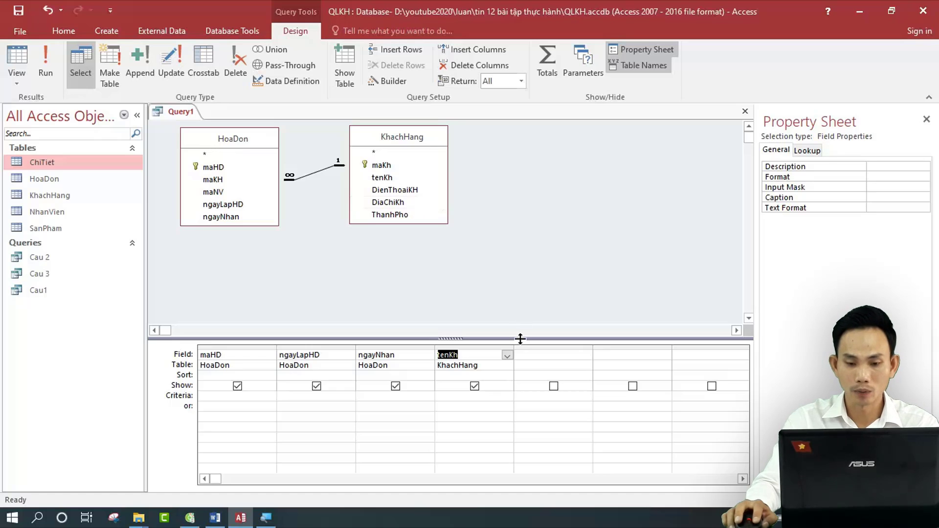
Add a calculated field month(ngayLapHD) after tenKh and widen its column to fit the whole expression
{"action": "left_click", "coordinate": [529, 358]}
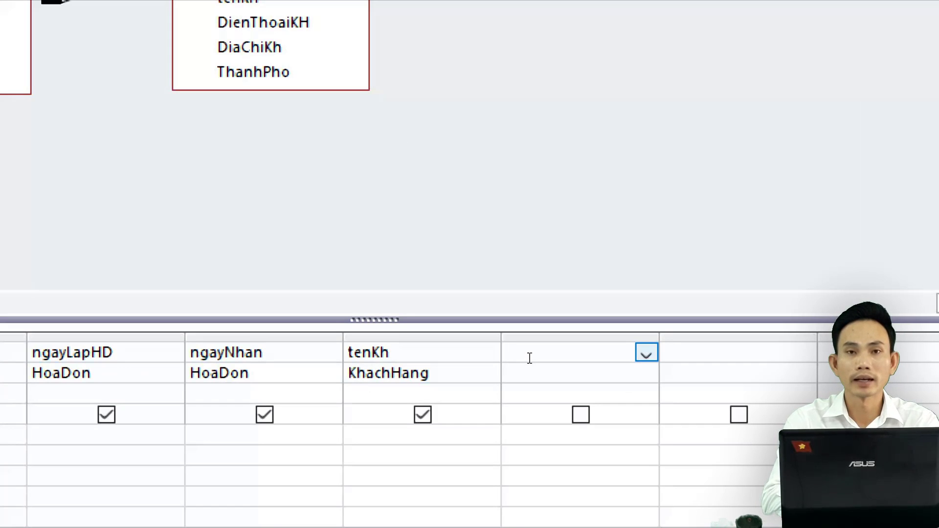
{"action": "type", "text": "mon"}
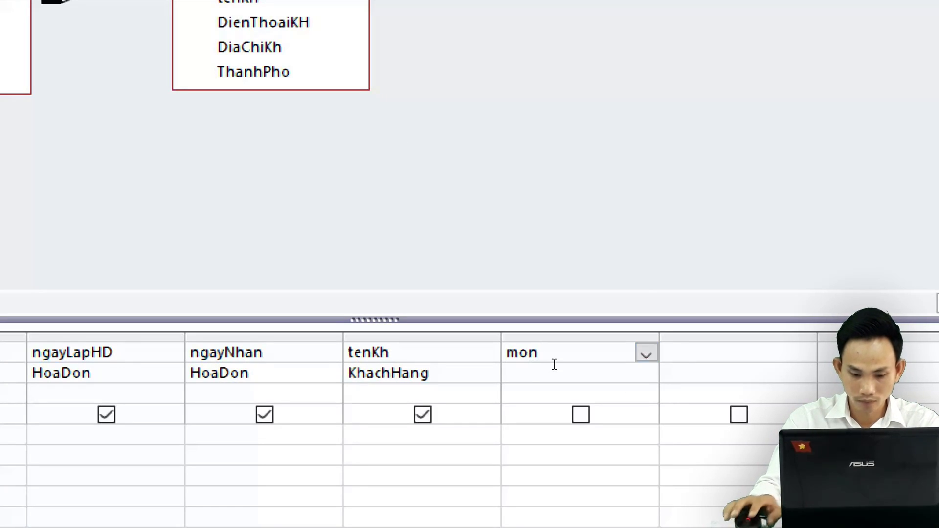
{"action": "type", "text": "th("}
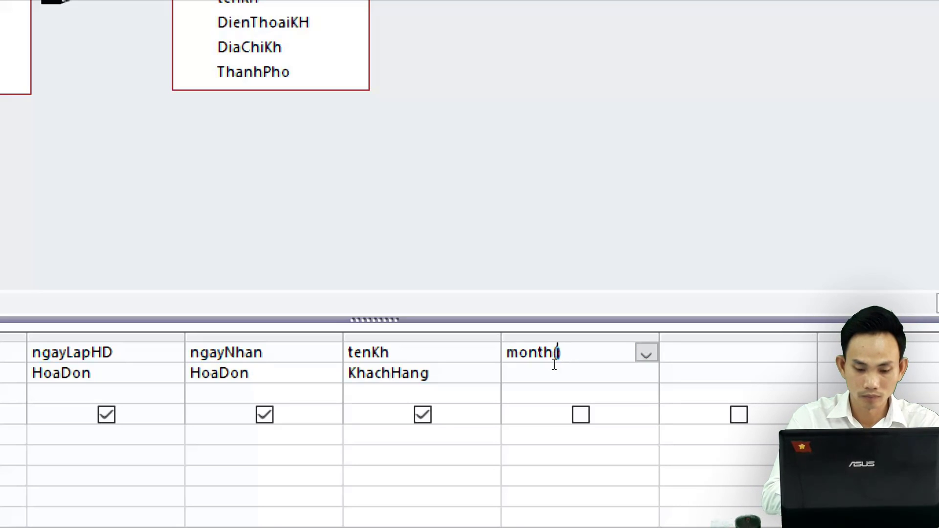
{"action": "type", "text": "ngay"}
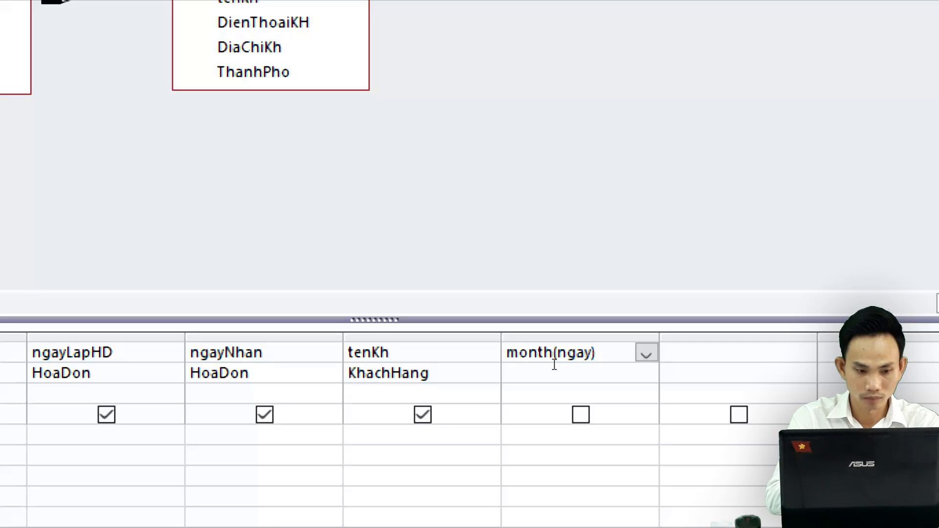
{"action": "type", "text": "LapHD"}
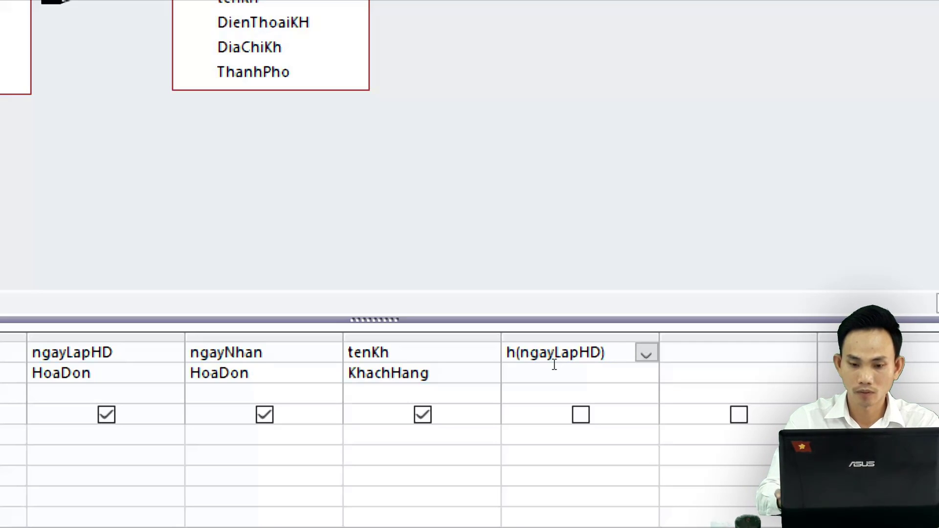
{"action": "key", "text": "Tab"}
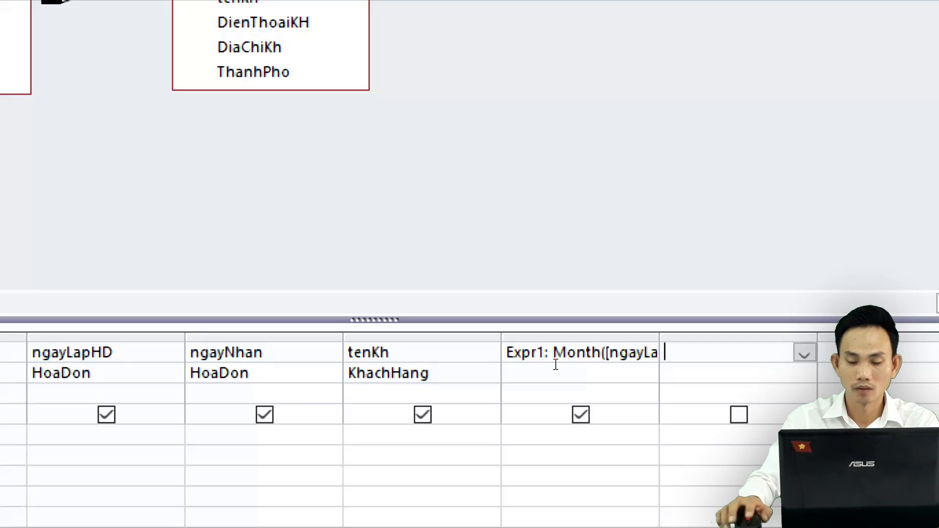
{"action": "left_click", "coordinate": [593, 347]}
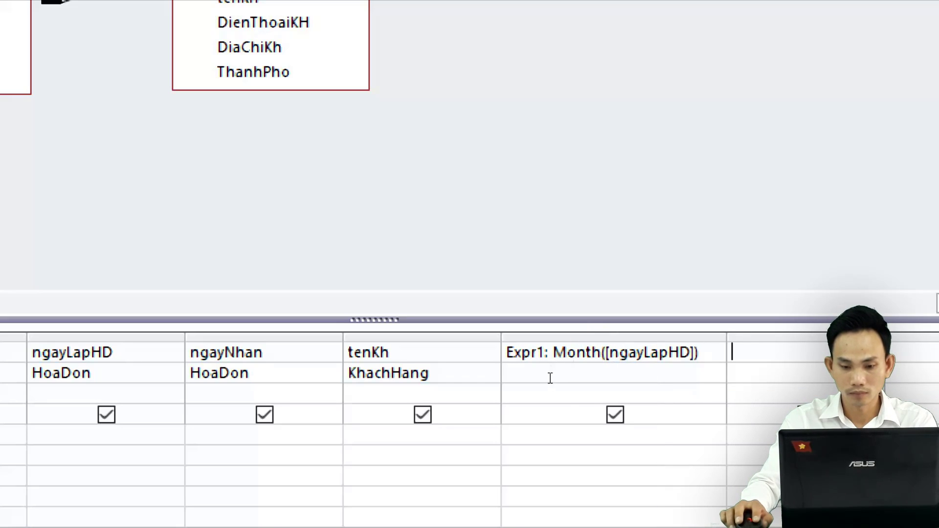
Set the criterion of the month calculation to 3 and run the query
{"action": "left_click", "coordinate": [550, 397]}
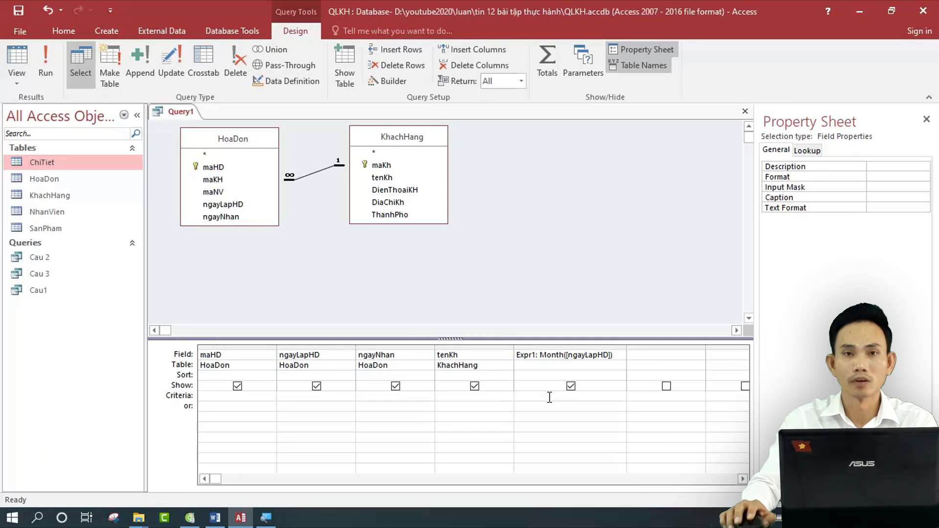
{"action": "type", "text": "3"}
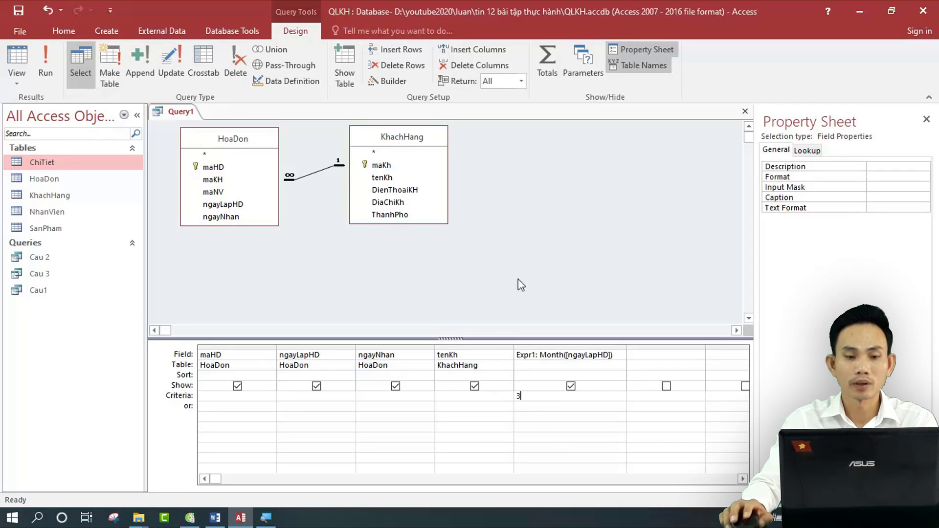
{"action": "left_click", "coordinate": [45, 66]}
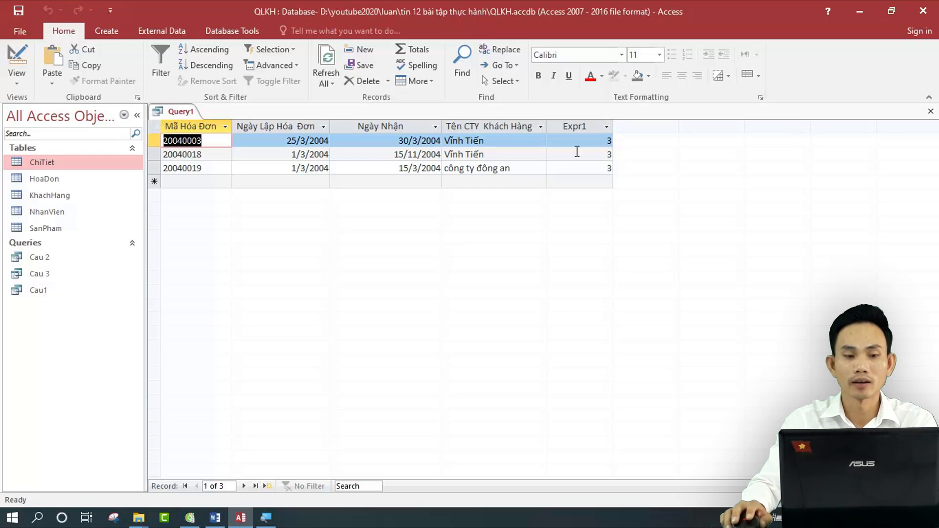
Return to the query's design, hide the month calculation from the results, and run the query again
{"action": "left_click", "coordinate": [17, 64]}
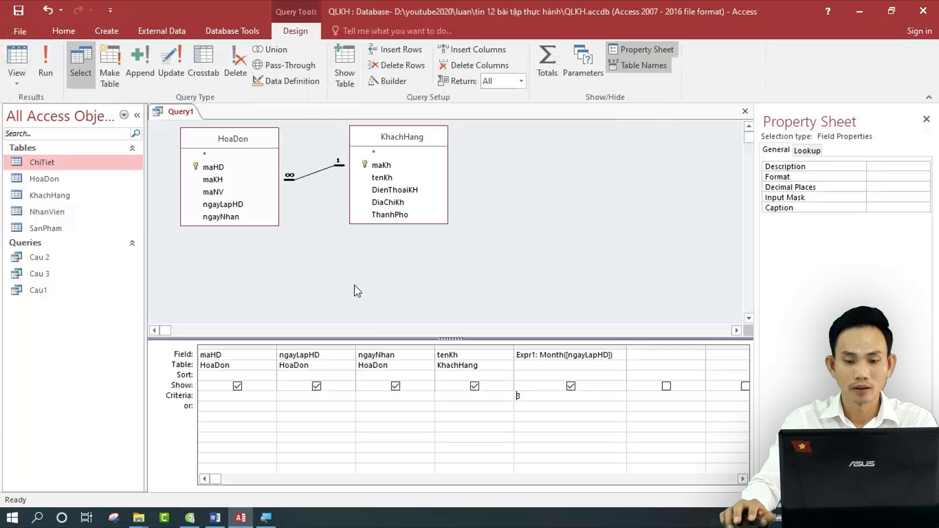
{"action": "left_click", "coordinate": [571, 387]}
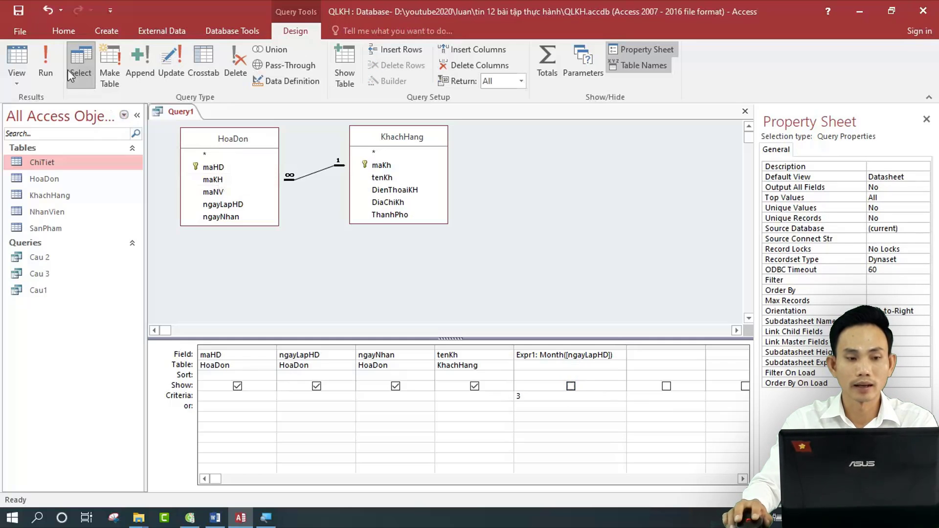
{"action": "left_click", "coordinate": [45, 66]}
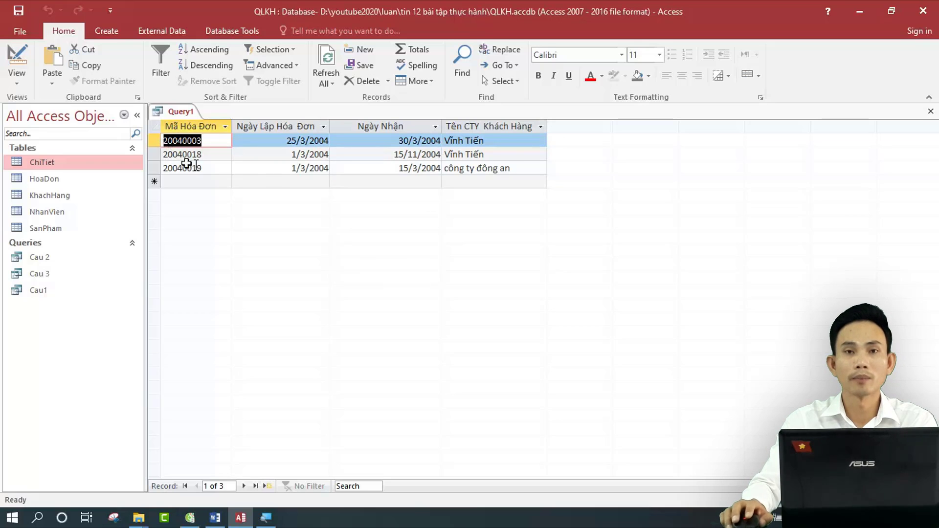
Save the query as Cau 4 and close it
{"action": "key", "text": "ctrl+s"}
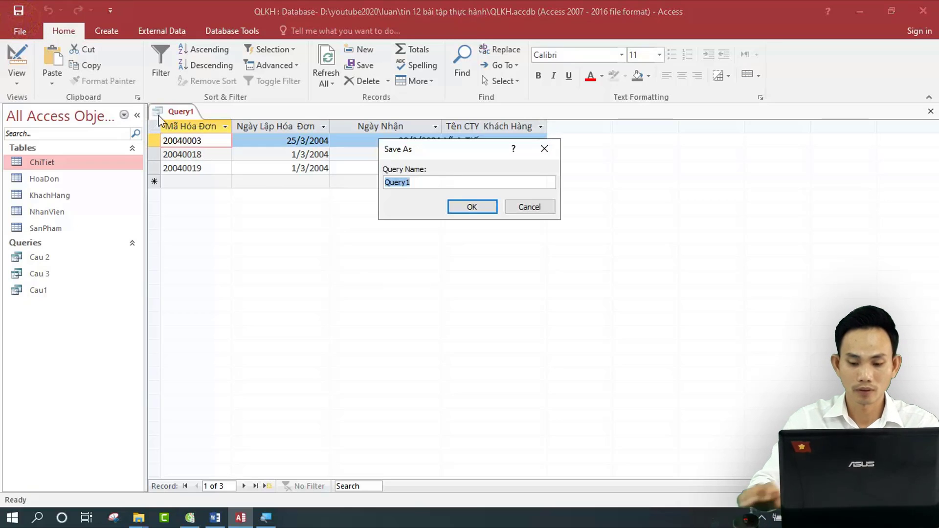
{"action": "type", "text": "Cau"}
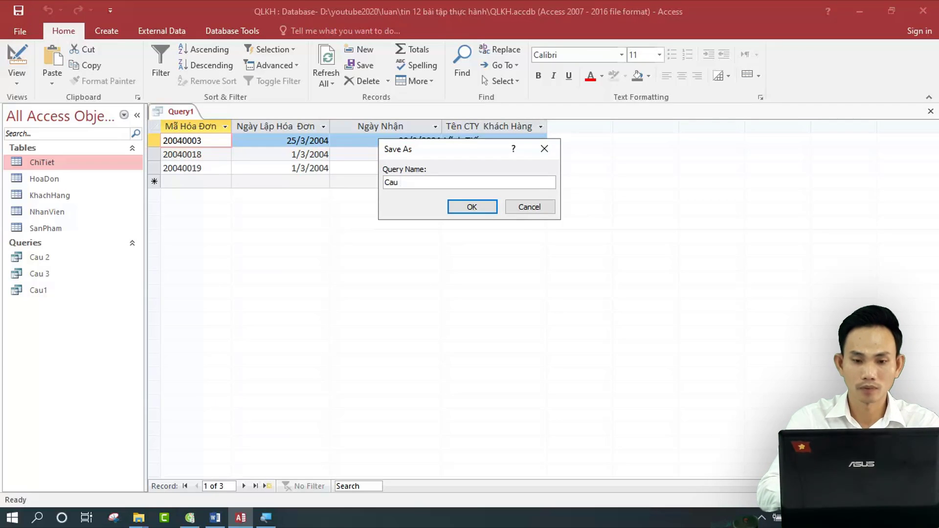
{"action": "type", "text": " 4"}
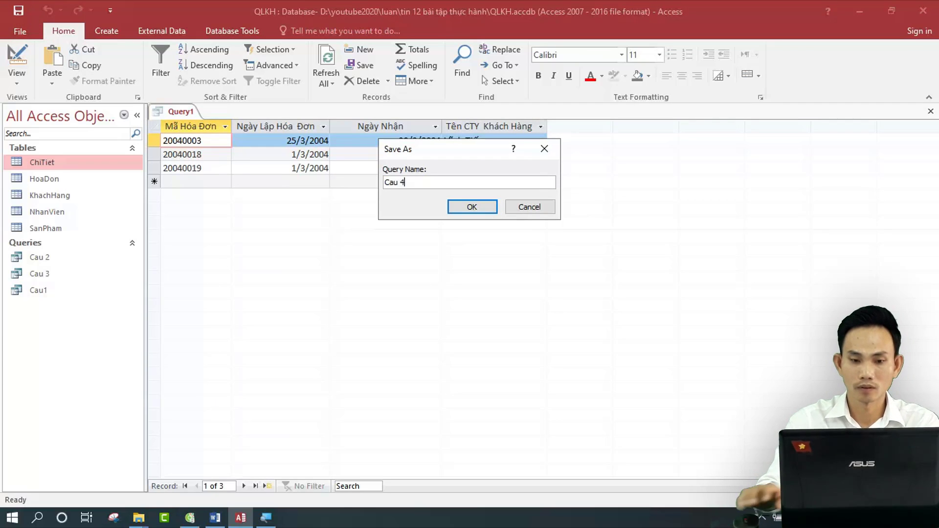
{"action": "left_click", "coordinate": [472, 207]}
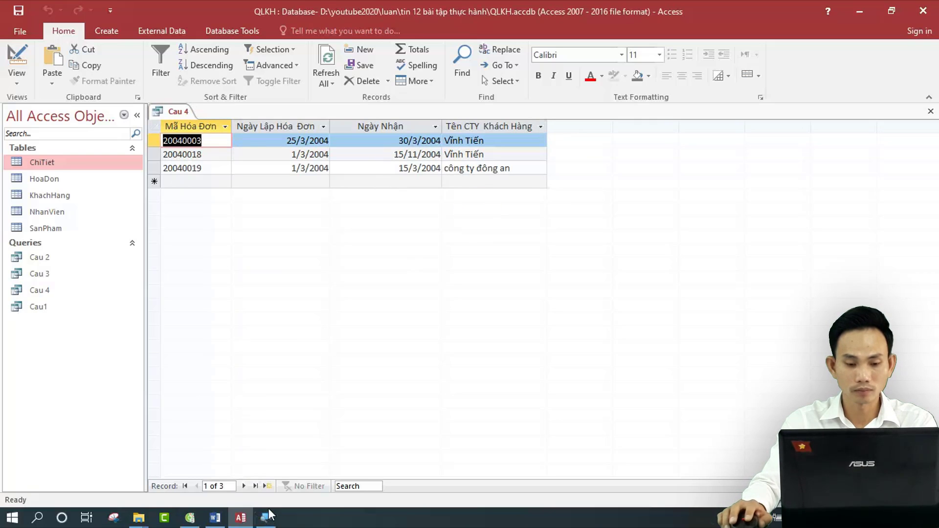
{"action": "key", "text": "ctrl+w"}
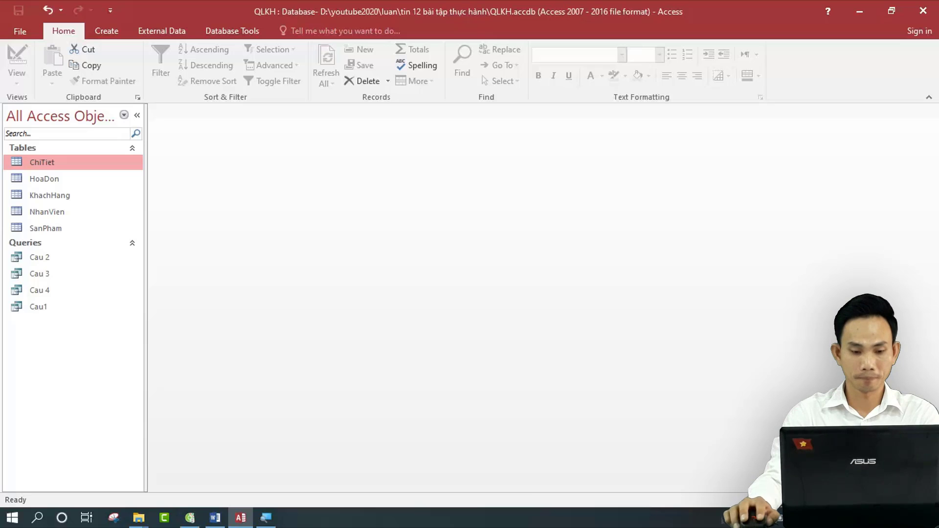
Check the QS5 requirements in the Word exercise sheet and, back in Access, create a query design with the HoaDon, NhanVien, ChiTiet and SanPham tables
{"action": "left_click", "coordinate": [215, 517]}
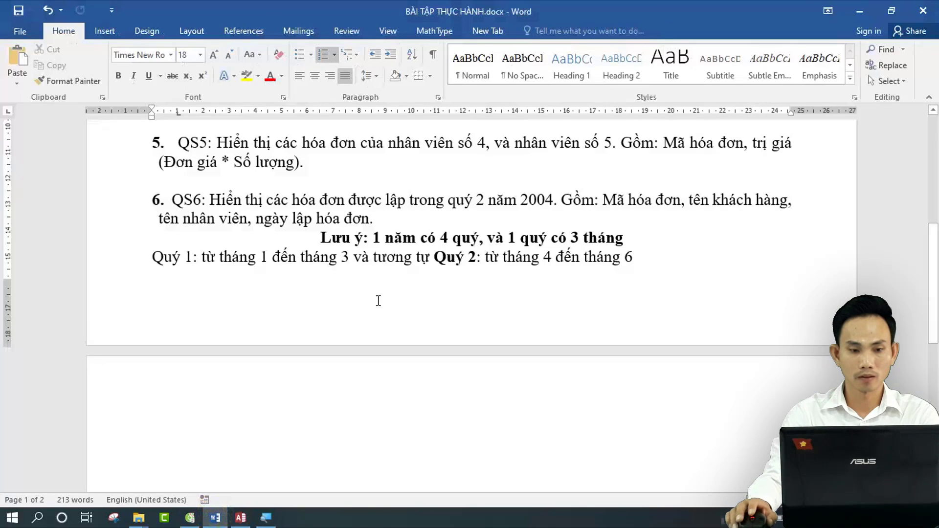
{"action": "scroll", "coordinate": [379, 301], "scroll_direction": "up", "scroll_amount": 1}
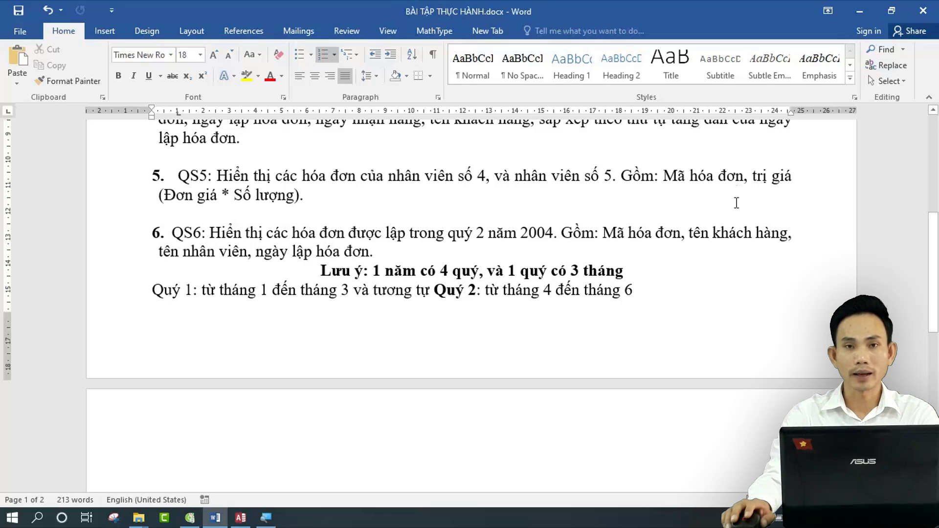
{"action": "left_click", "coordinate": [240, 517]}
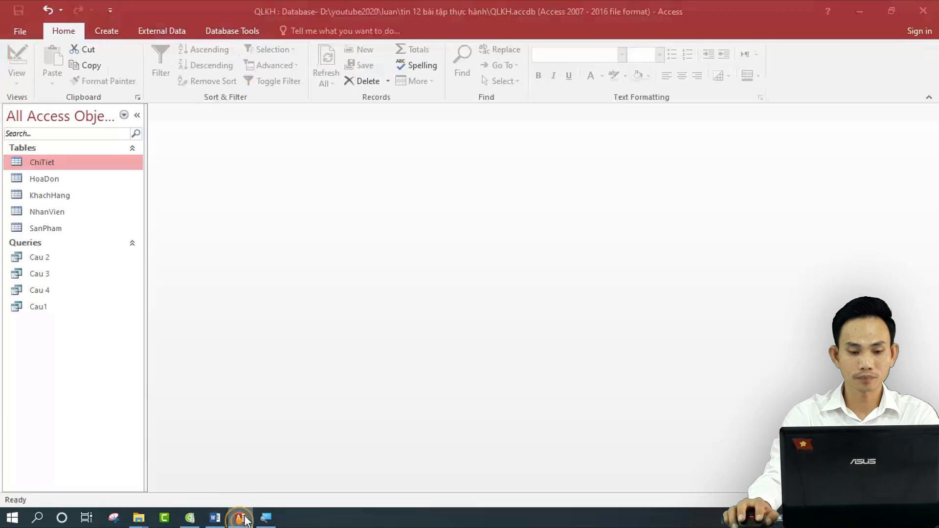
{"action": "left_click", "coordinate": [107, 32]}
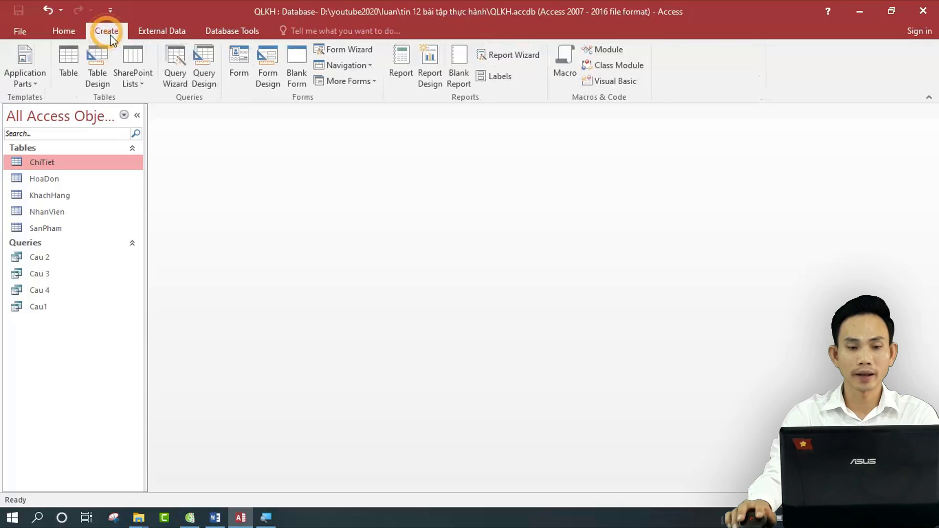
{"action": "left_click", "coordinate": [206, 73]}
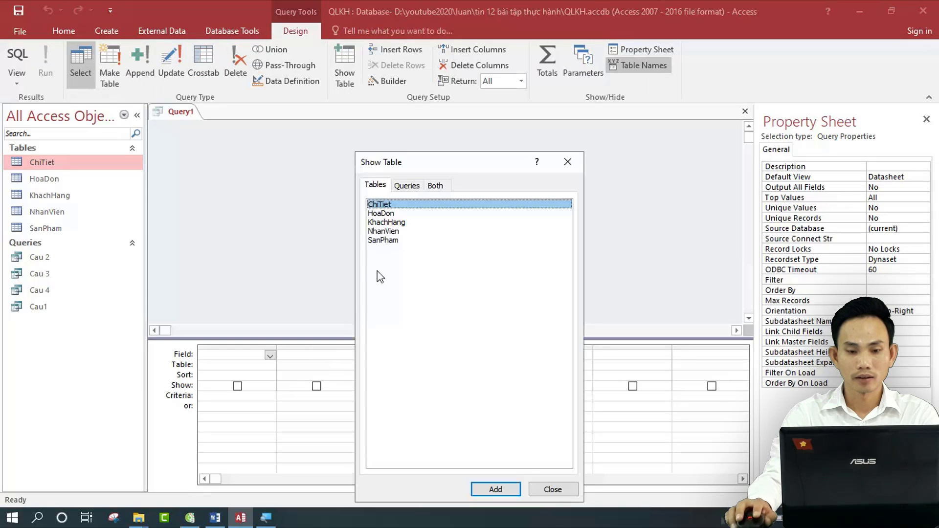
{"action": "double_click", "coordinate": [379, 214]}
{"action": "double_click", "coordinate": [382, 232]}
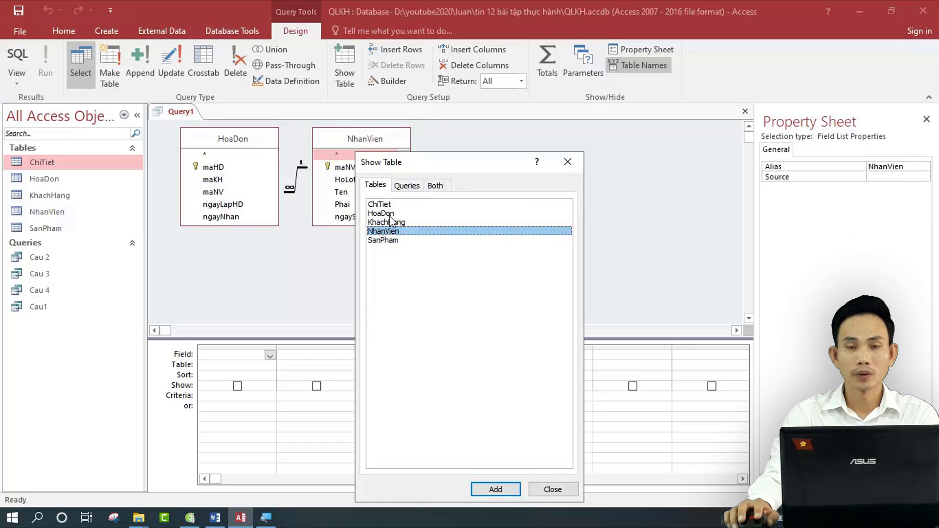
{"action": "left_click_drag", "start_coordinate": [458, 162], "coordinate": [676, 162]}
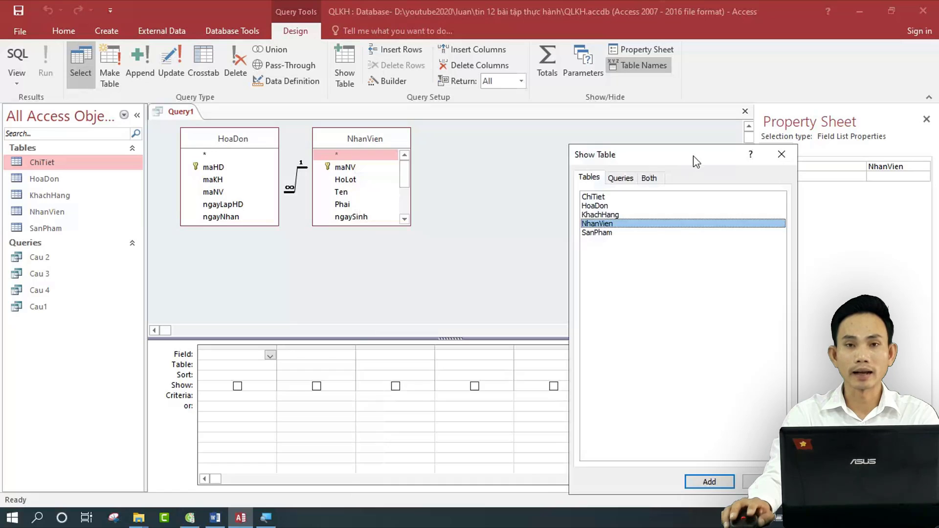
{"action": "double_click", "coordinate": [594, 198]}
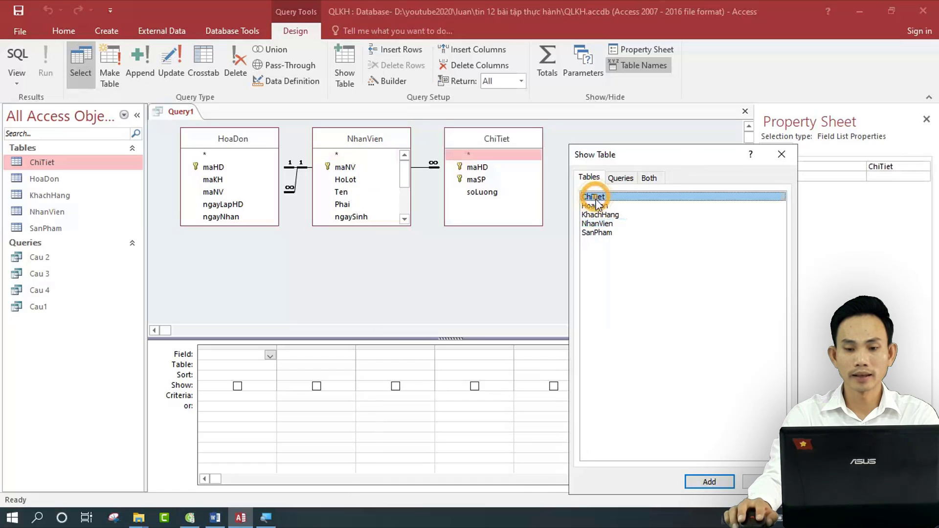
{"action": "double_click", "coordinate": [597, 232]}
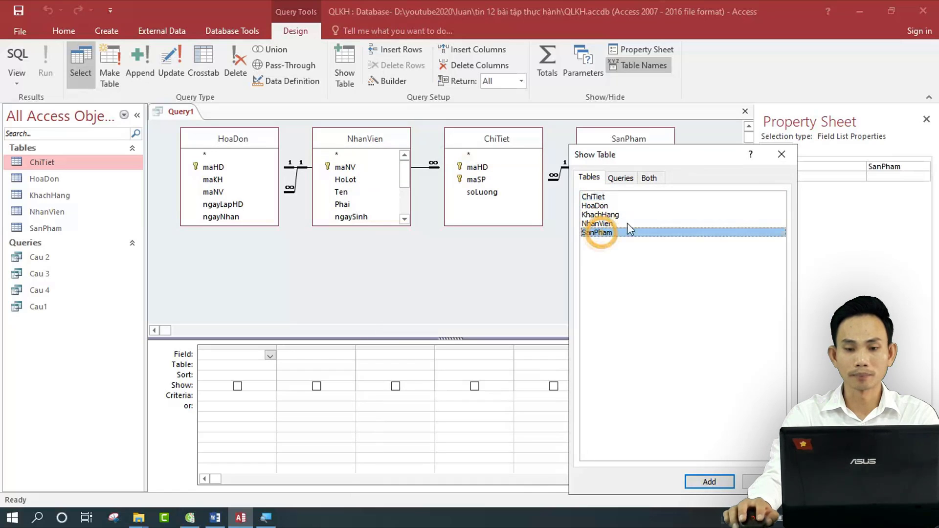
Finish adding tables and add the maHD field from HoaDon as the query's first column
{"action": "left_click", "coordinate": [782, 154]}
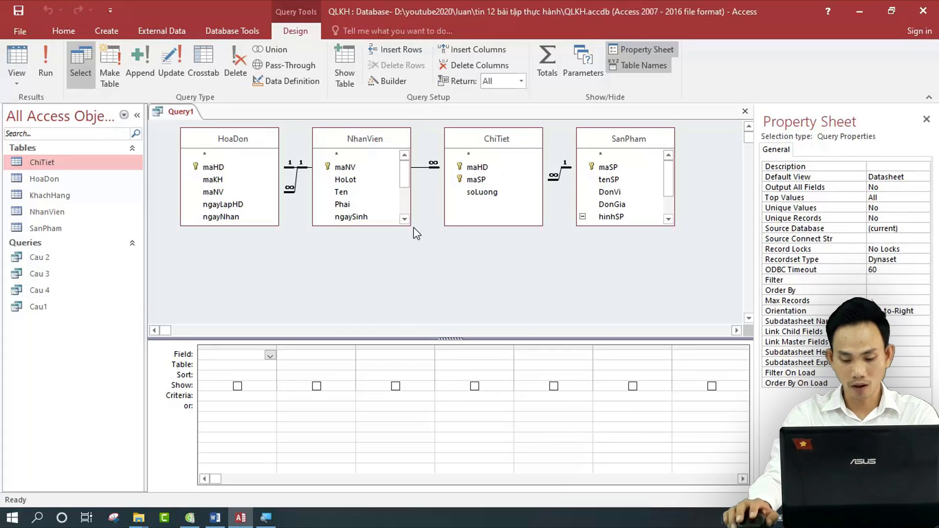
{"action": "double_click", "coordinate": [216, 170]}
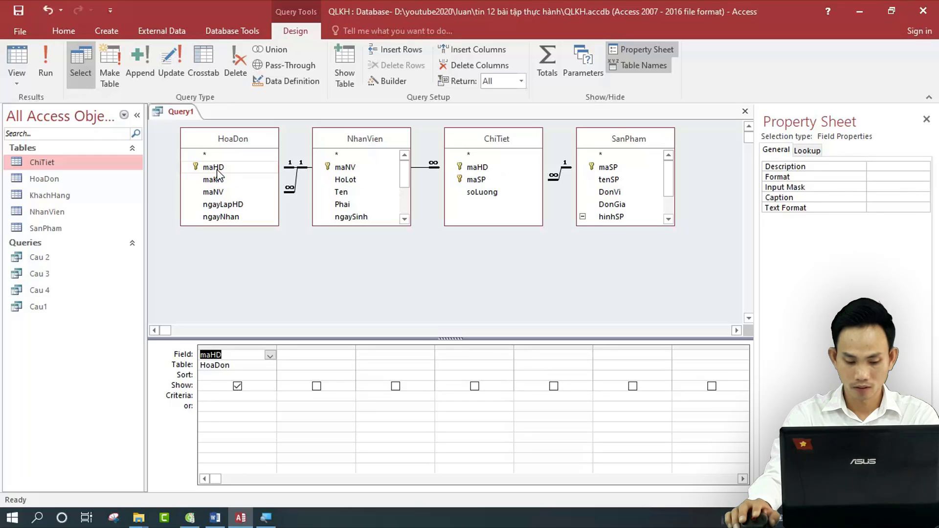
Begin a calculated field named Trị Giá in the second query column, entering its expression as far as soLuong*
{"action": "left_click", "coordinate": [300, 353]}
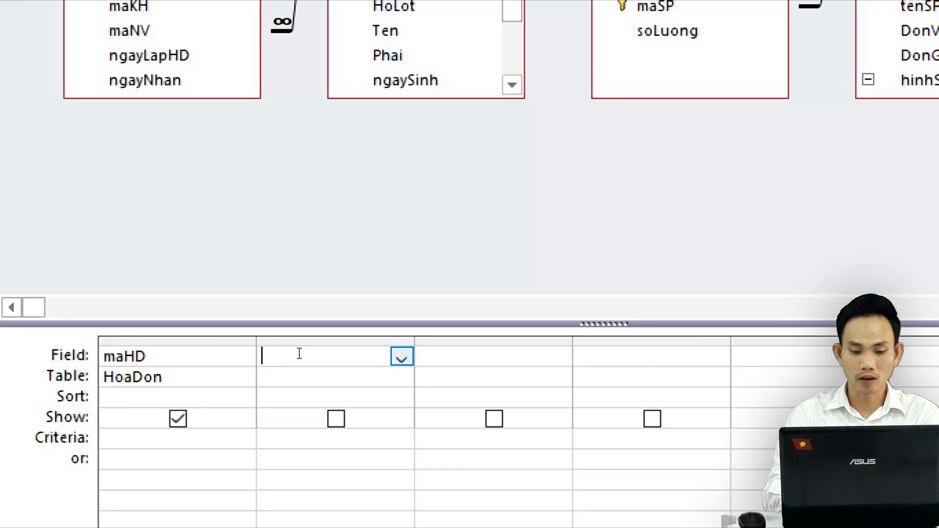
{"action": "type", "text": "Trị Gi"}
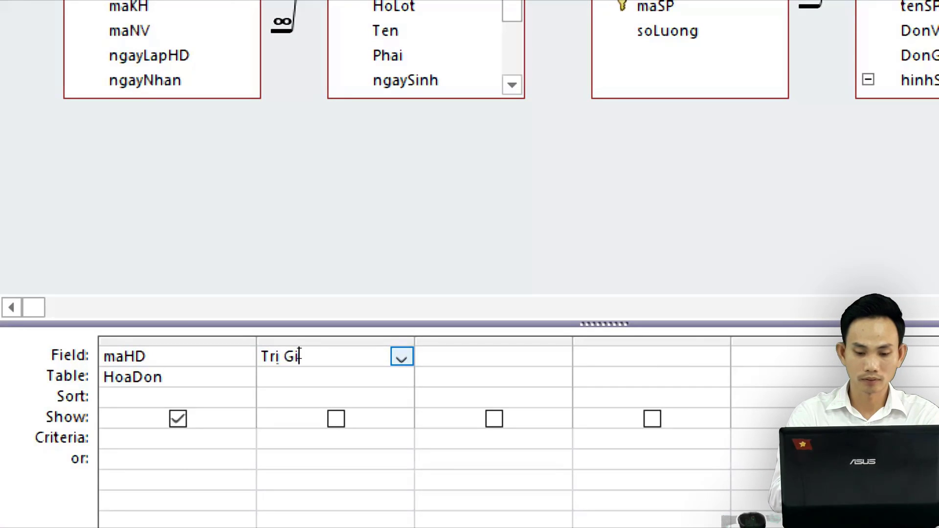
{"action": "type", "text": "á:"}
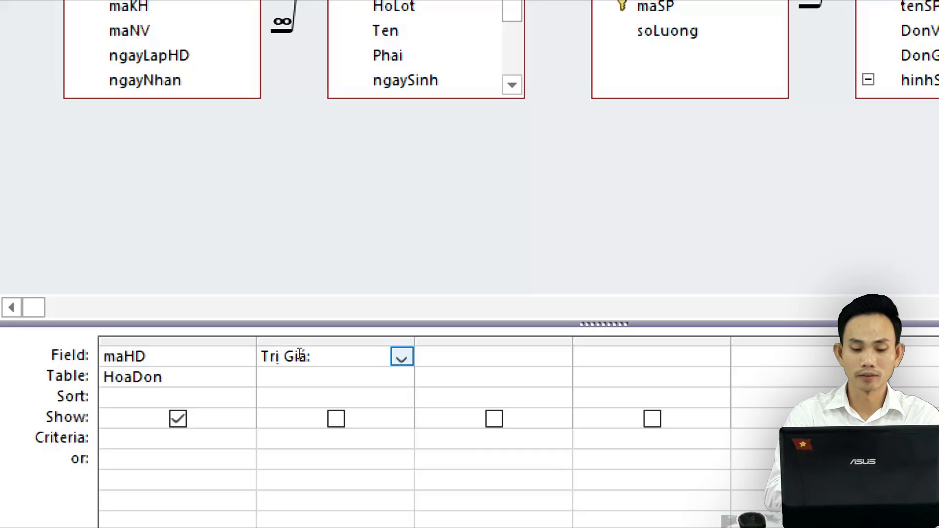
{"action": "type", "text": "soL"}
{"action": "type", "text": "uong"}
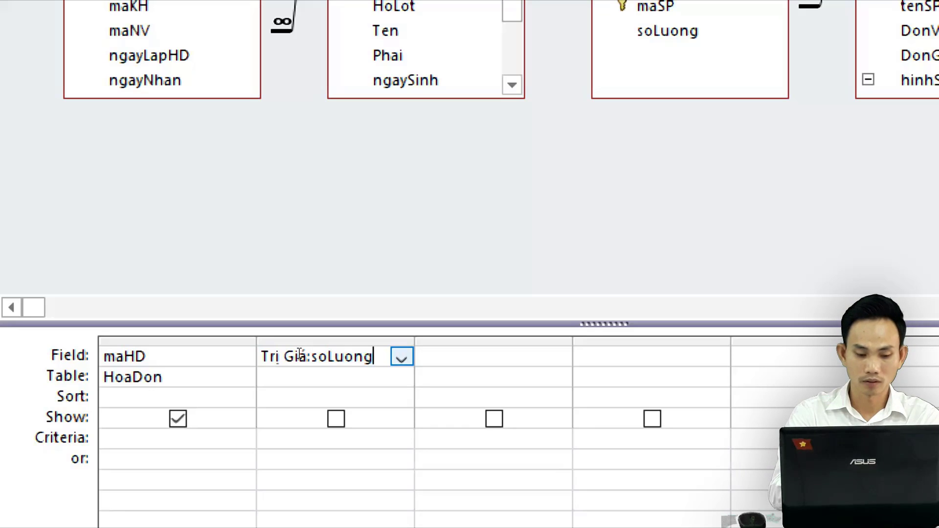
{"action": "type", "text": "*"}
{"action": "key", "text": "Return"}
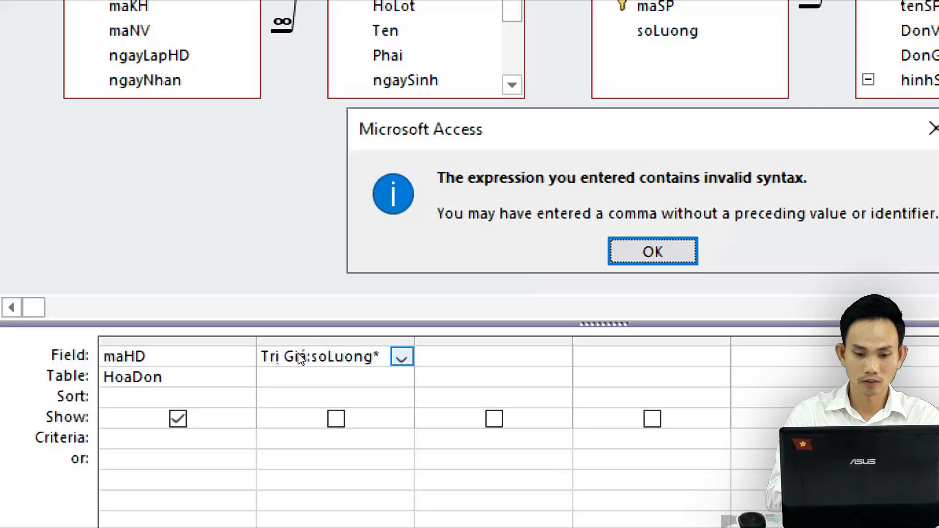
{"action": "key", "text": "Return"}
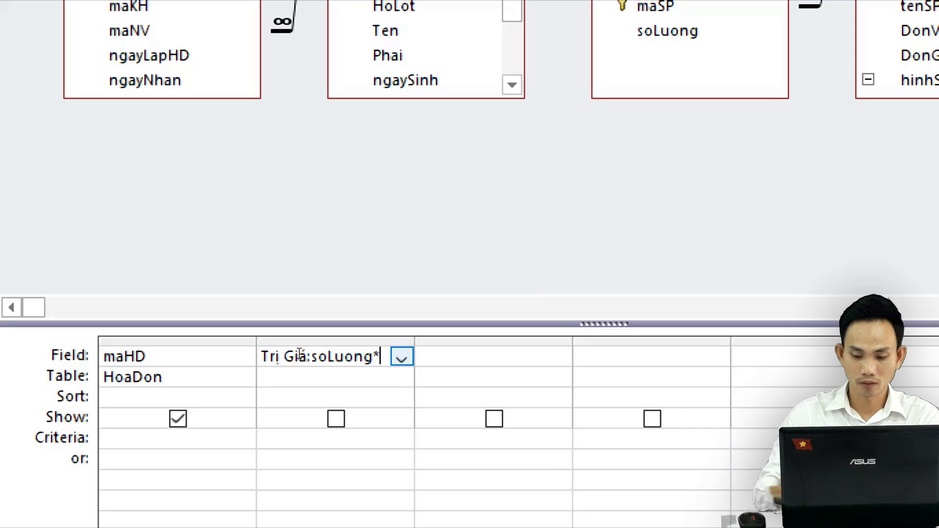